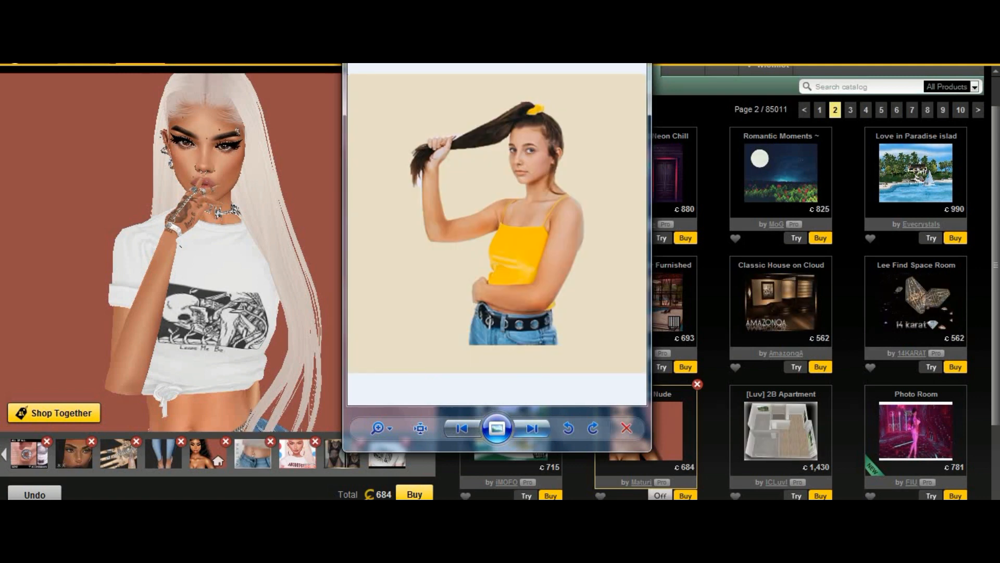
- Browse through the reference hairstyle photos in the image viewer
click(539, 432)
click(539, 431)
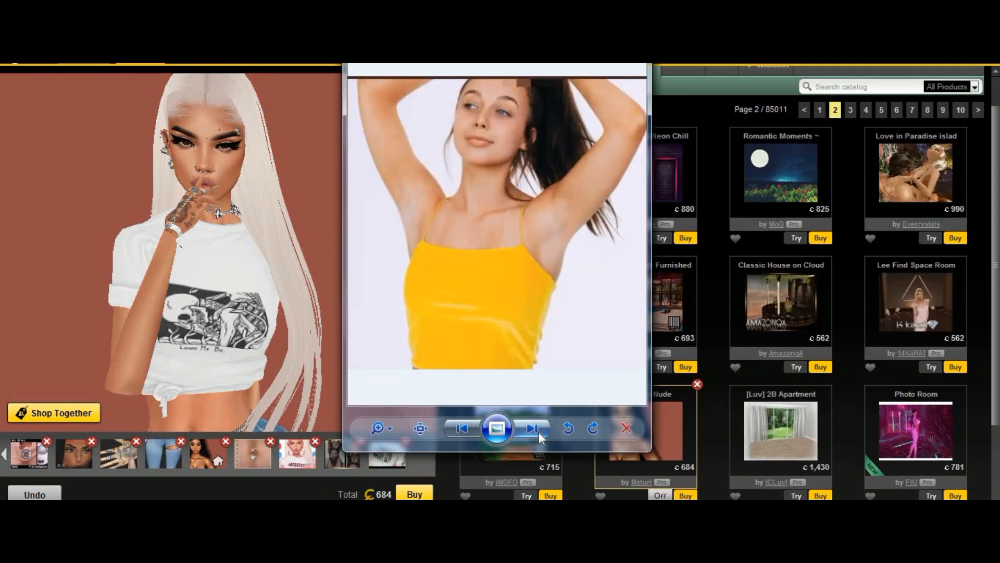
click(539, 430)
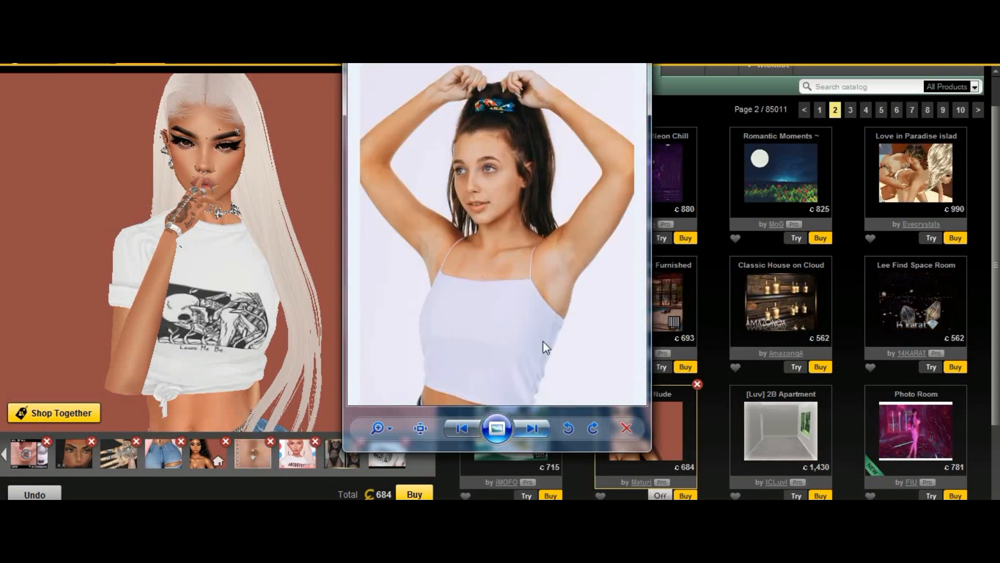
click(531, 429)
click(530, 430)
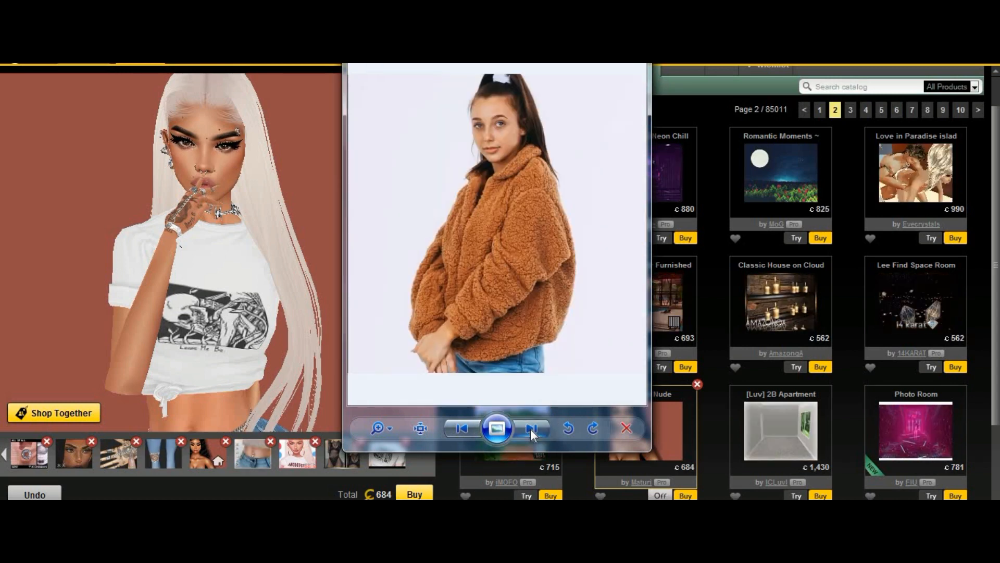
click(530, 429)
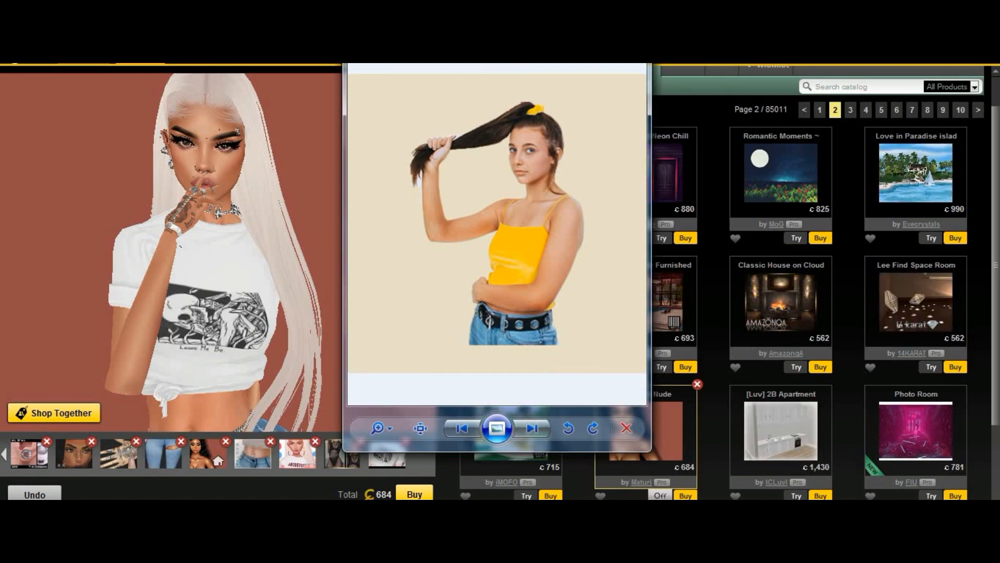
- Switch to the avatar screen, review the reference photos once more, and close the image viewer
click(313, 548)
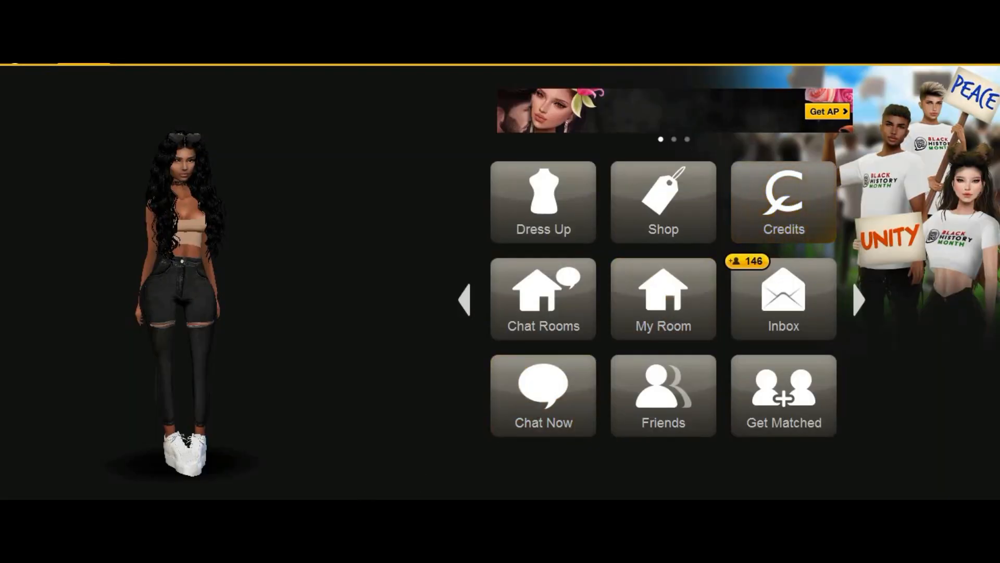
click(157, 547)
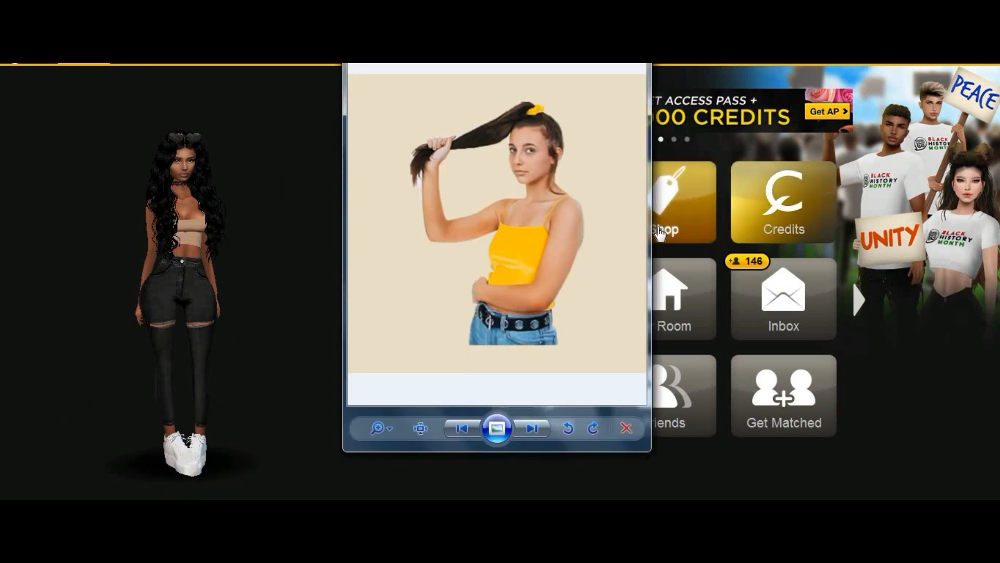
click(532, 428)
click(532, 429)
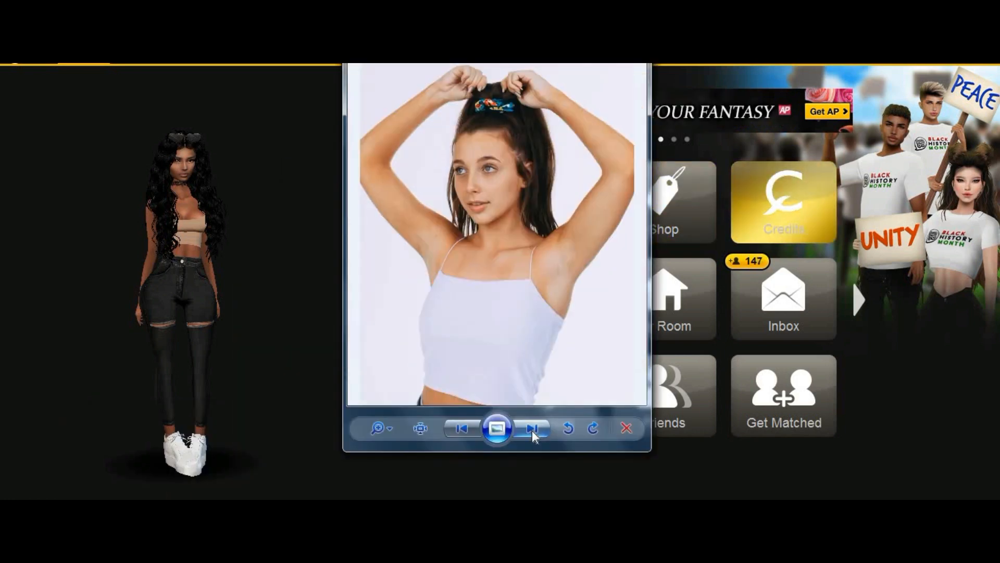
click(532, 429)
click(532, 429)
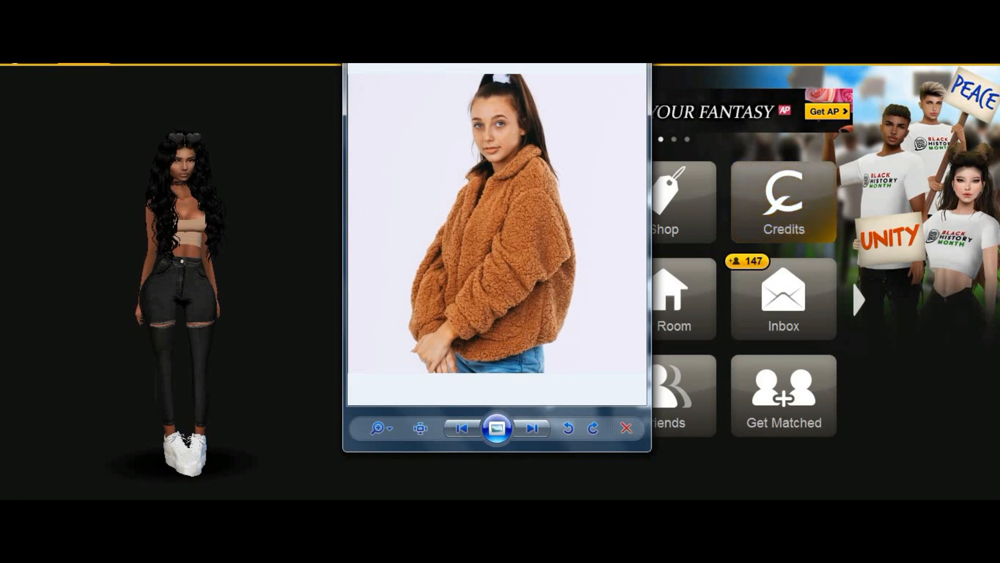
click(630, 8)
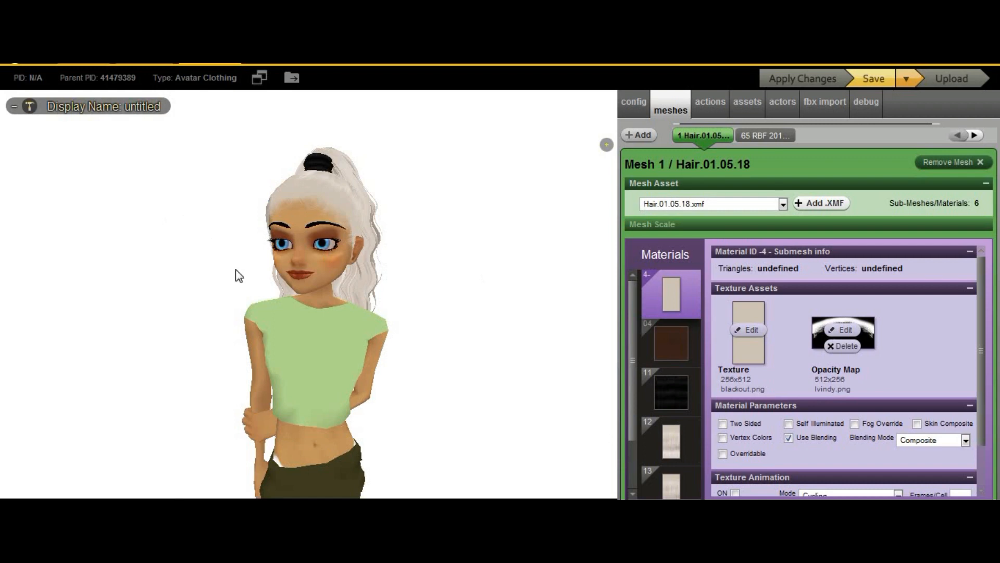
- Select the hairband material, ID 11, of the hair mesh in the previewer
scroll(442, 290, up, 5)
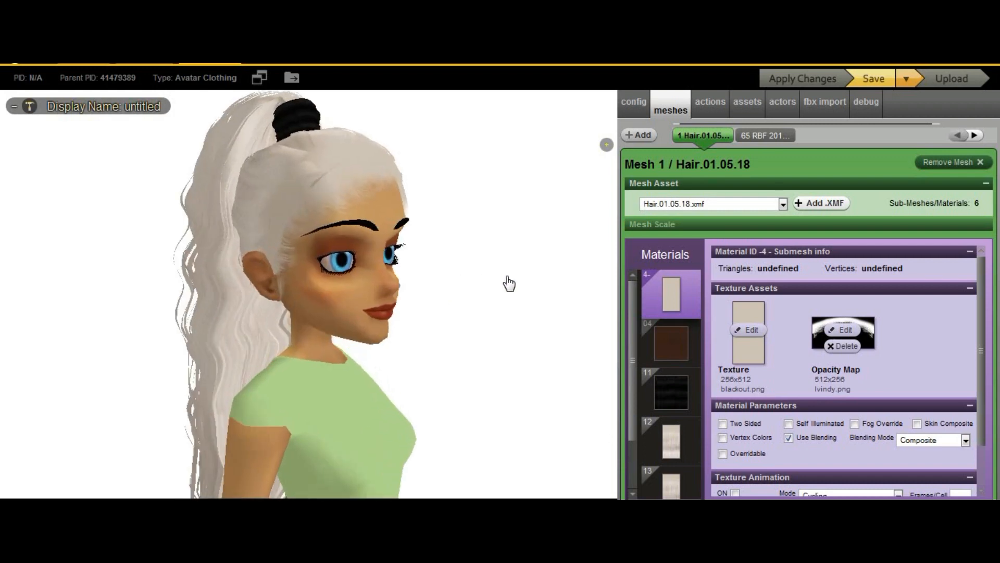
drag(501, 281, 391, 296)
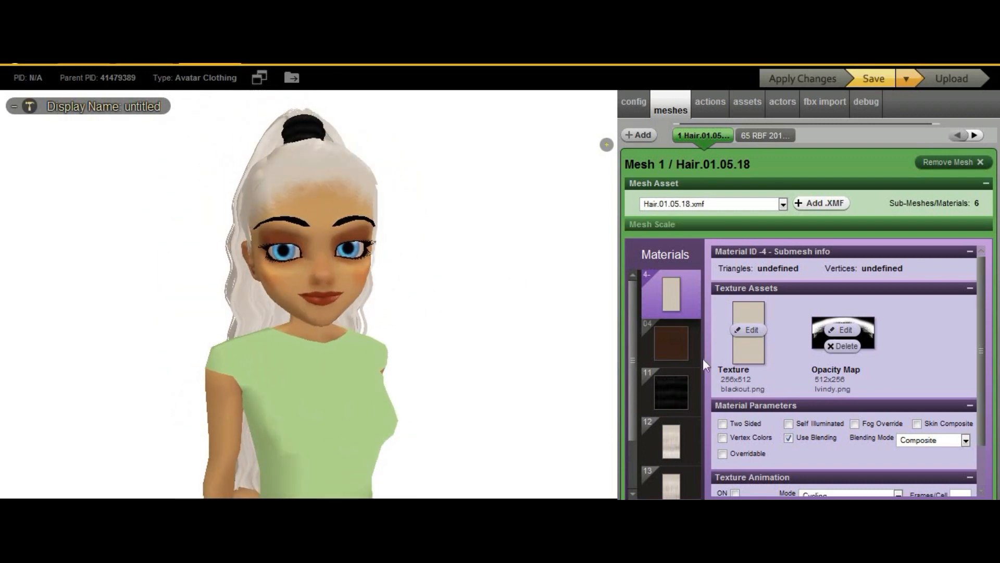
drag(630, 371, 633, 478)
drag(433, 416, 437, 371)
drag(625, 395, 633, 359)
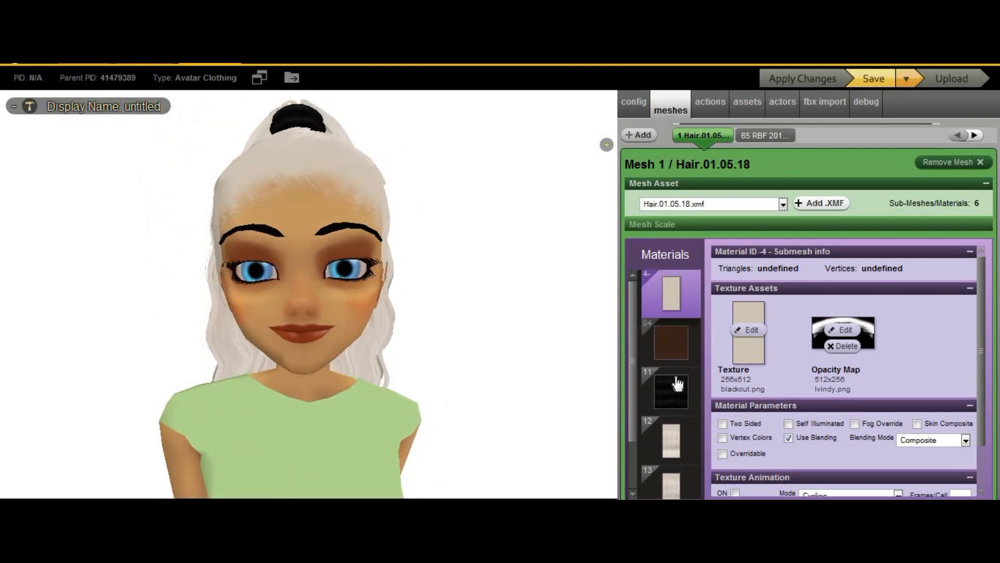
click(677, 384)
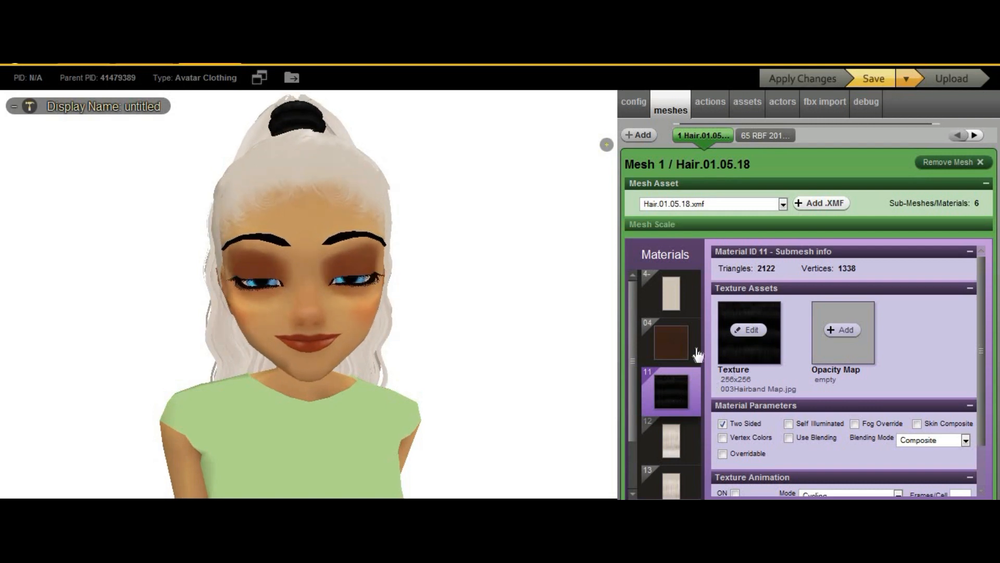
- Inspect the hair and hairband on the avatar from several angles
drag(440, 380, 446, 401)
scroll(444, 395, up, 2)
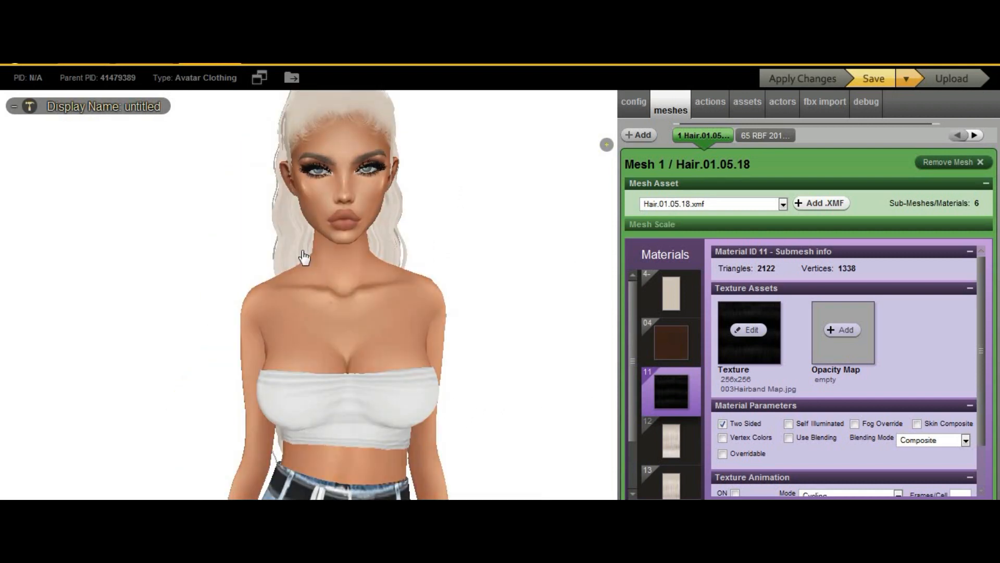
drag(547, 429, 271, 491)
click(357, 478)
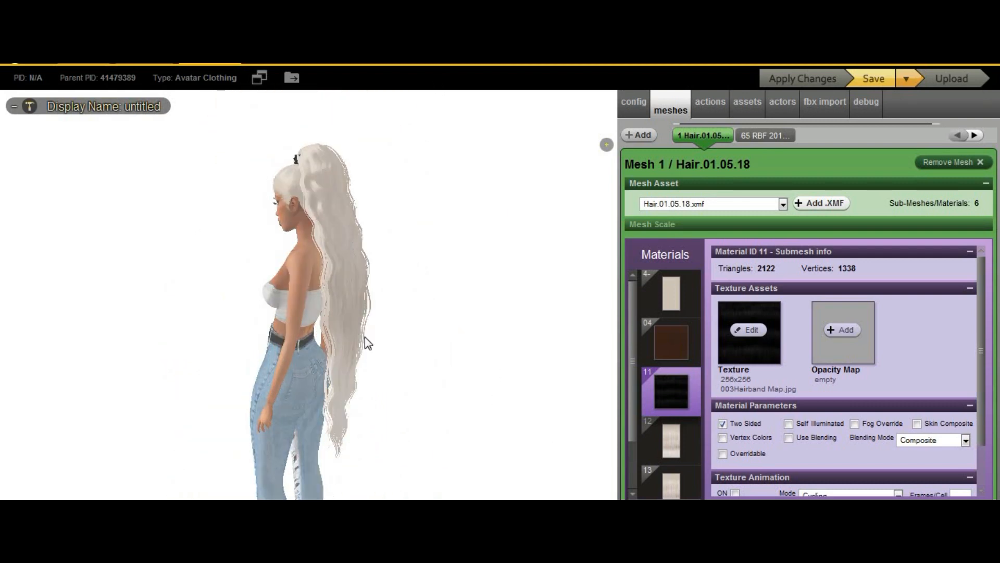
drag(477, 367, 627, 349)
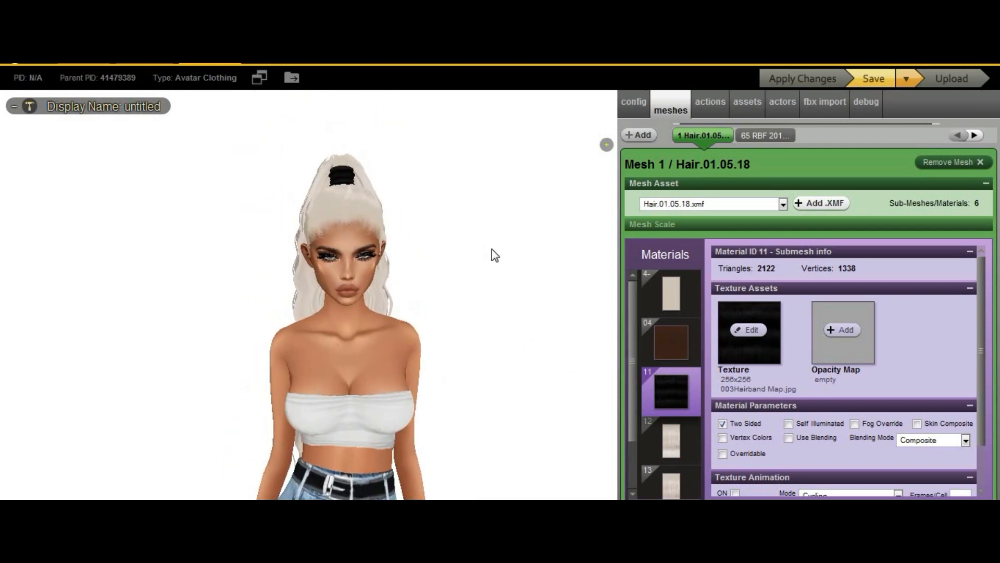
drag(494, 263, 380, 362)
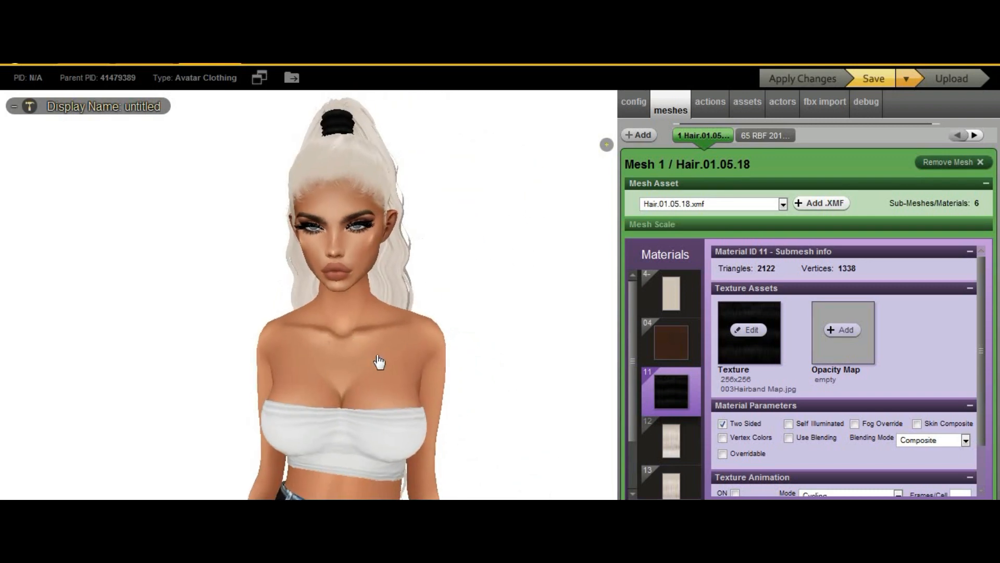
scroll(391, 355, up, 2)
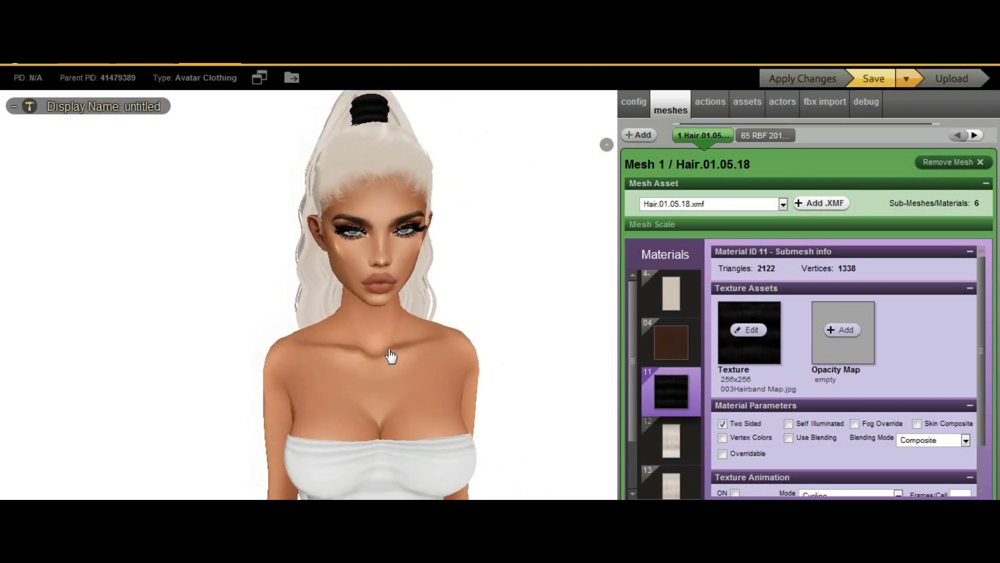
right_click(531, 351)
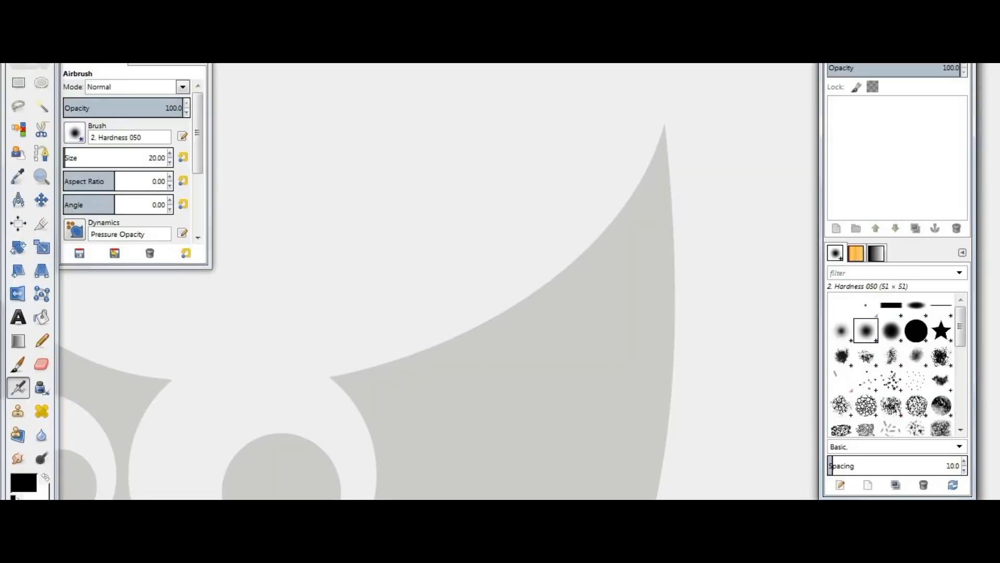
- Create a new 256 × 256 pixel image
click(10, 17)
click(32, 34)
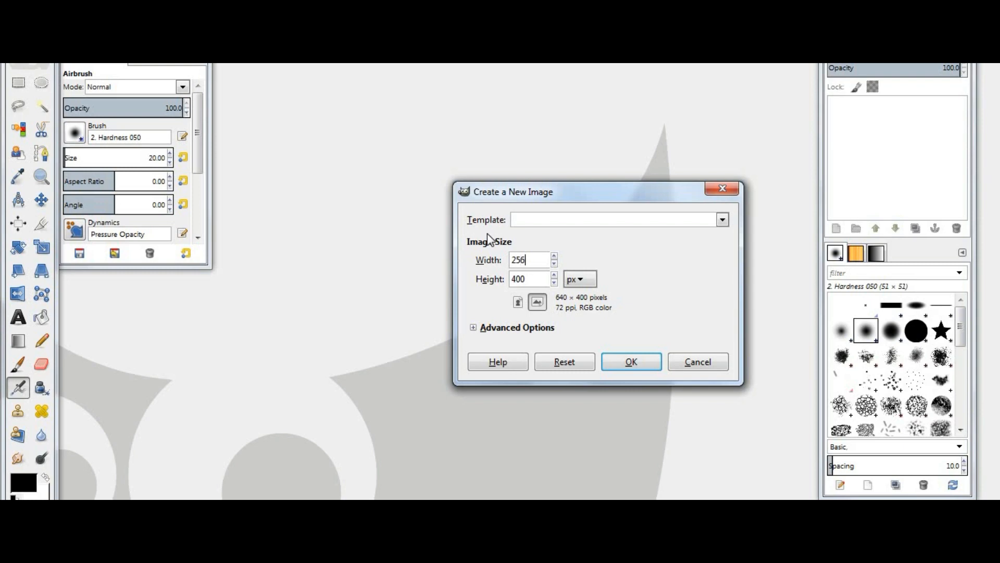
text(256)
key(Tab)
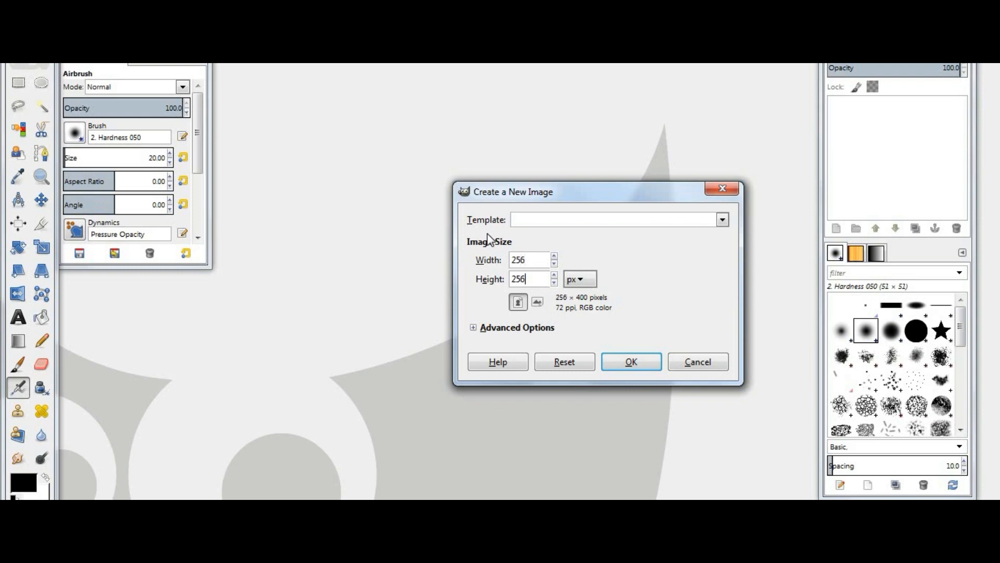
key(Return)
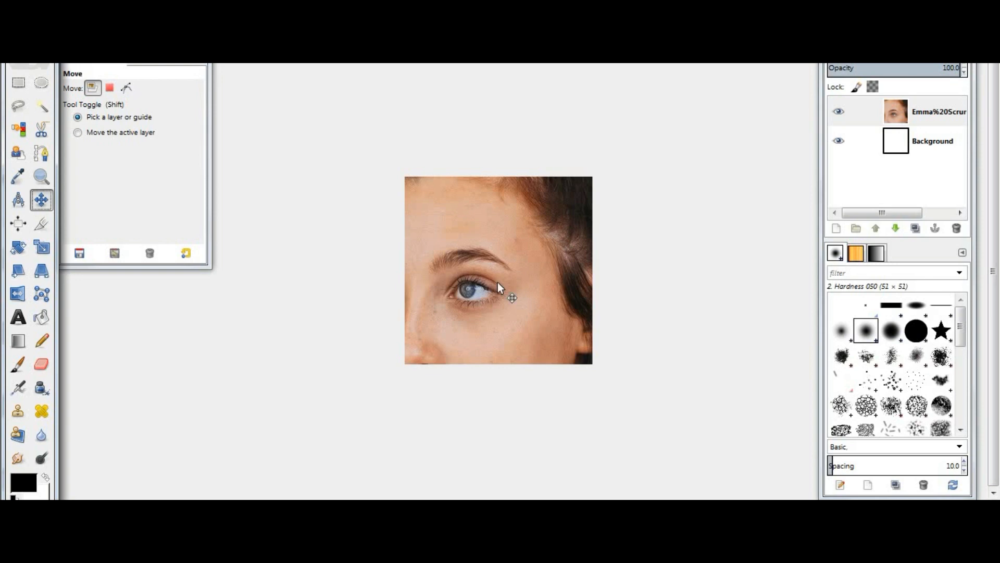
- Bring the reference photo into the canvas and pick the hair colour from it as the foreground colour
drag(498, 282, 458, 313)
click(24, 482)
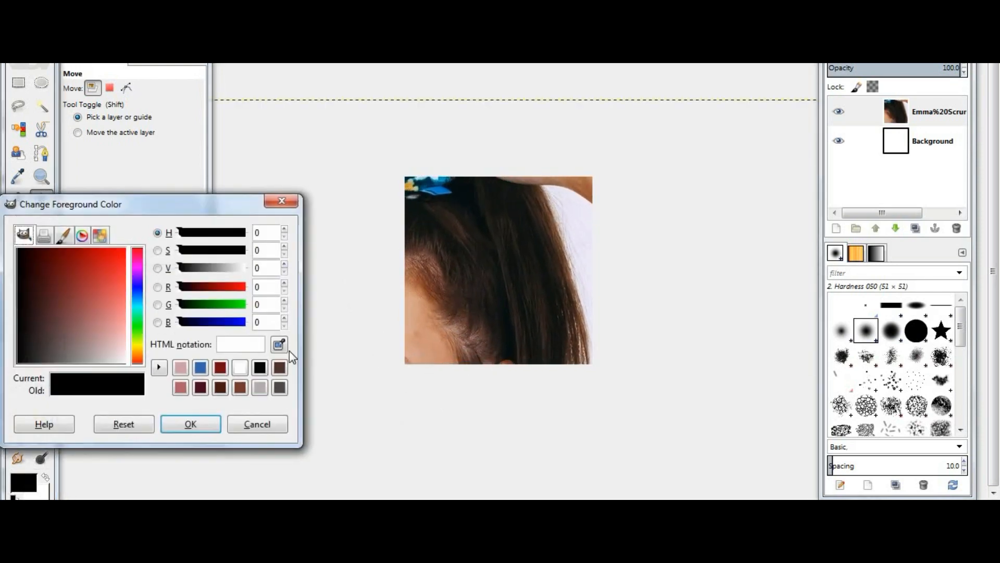
click(279, 344)
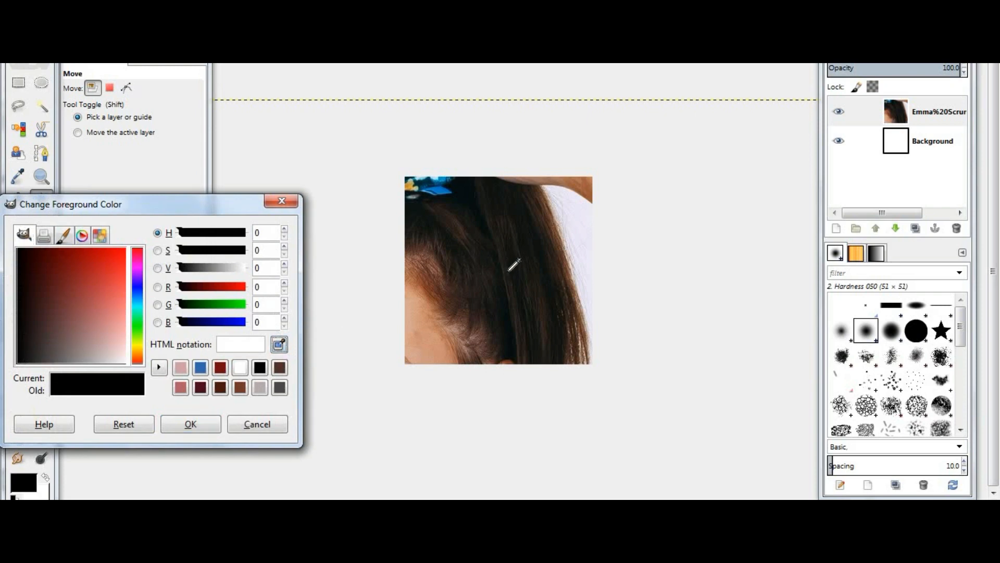
drag(509, 270, 506, 268)
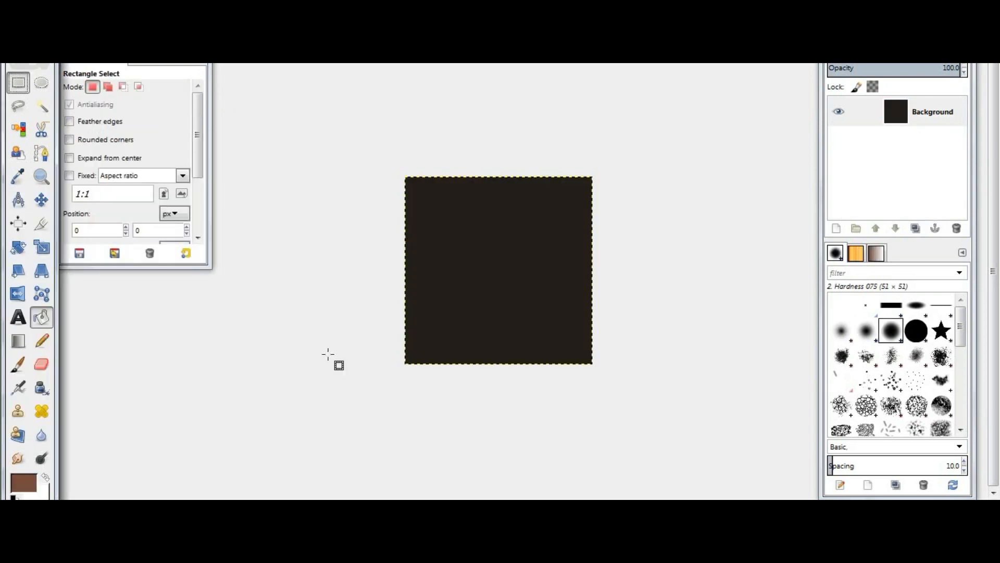
- Select the lower half of the canvas and bucket-fill it with the brown foreground colour
drag(386, 282, 677, 409)
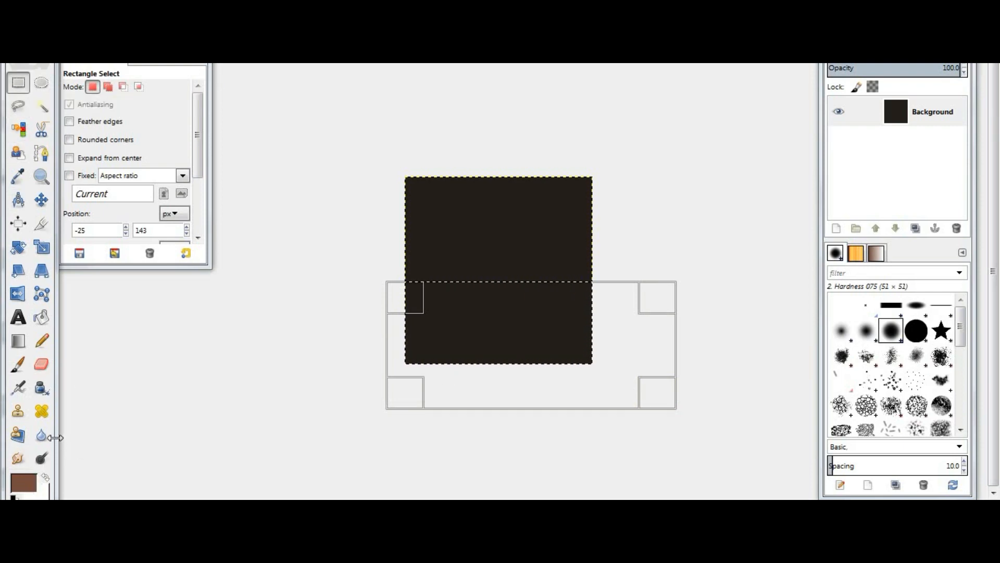
click(41, 317)
click(564, 334)
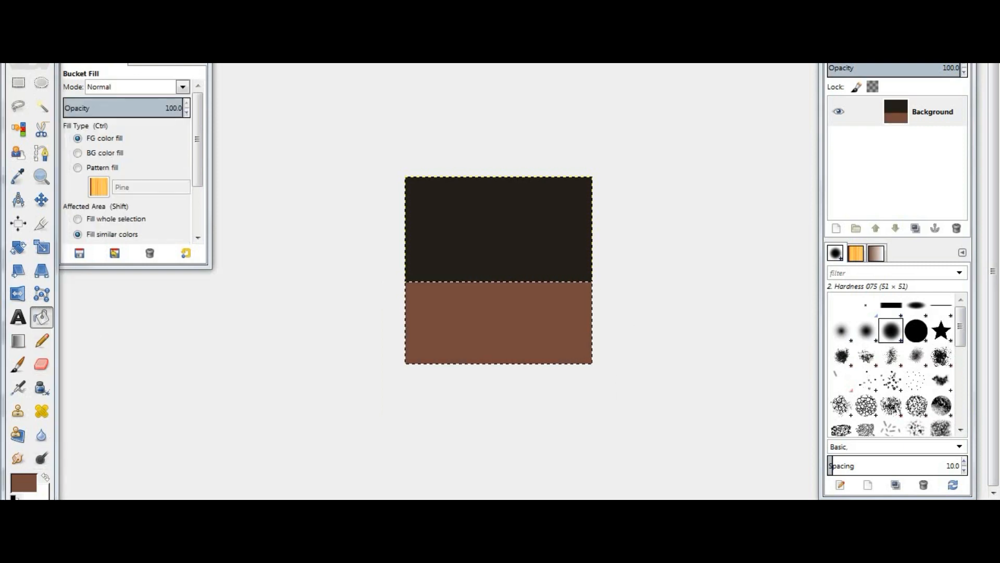
- Apply HSV Noise with holdness 1, hue 20, saturation 0 and value 220
click(62, 56)
click(82, 59)
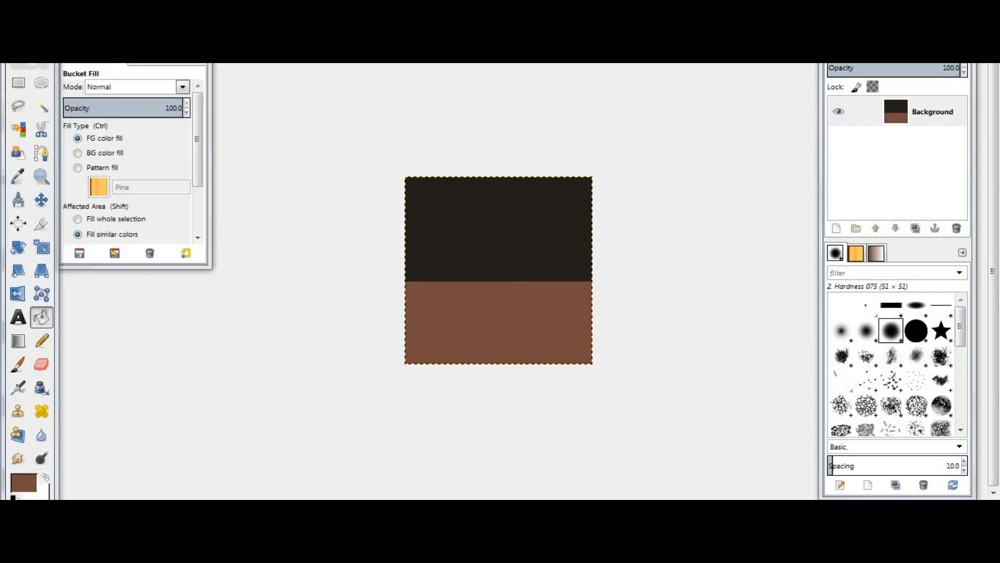
click(256, 56)
mouse_move(332, 149)
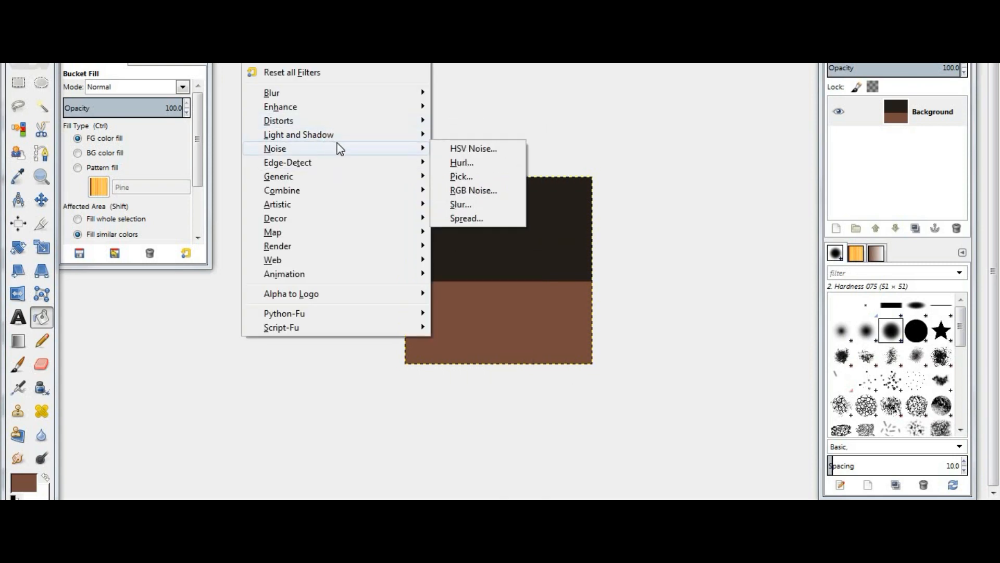
click(491, 149)
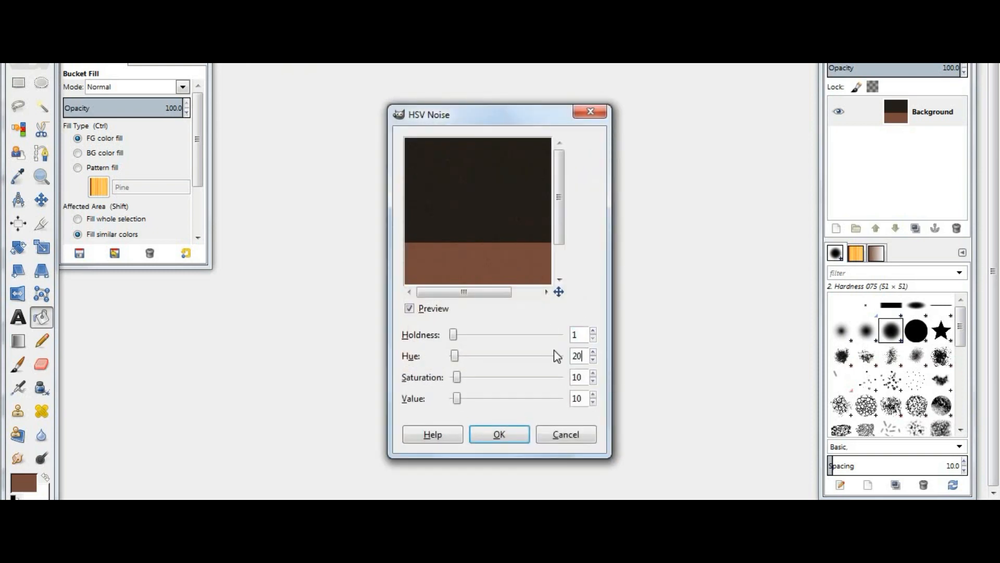
text(0)
key(Return)
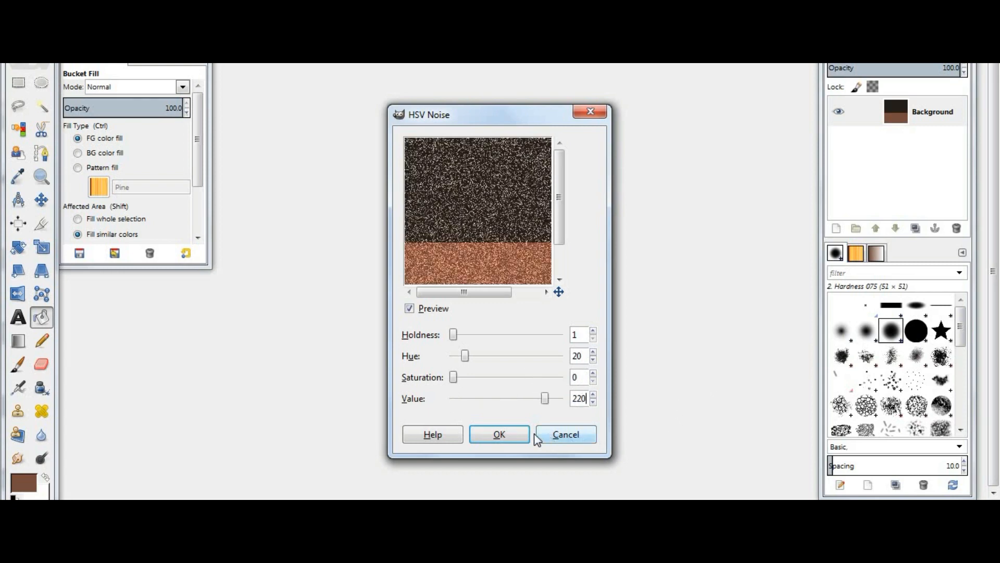
click(514, 432)
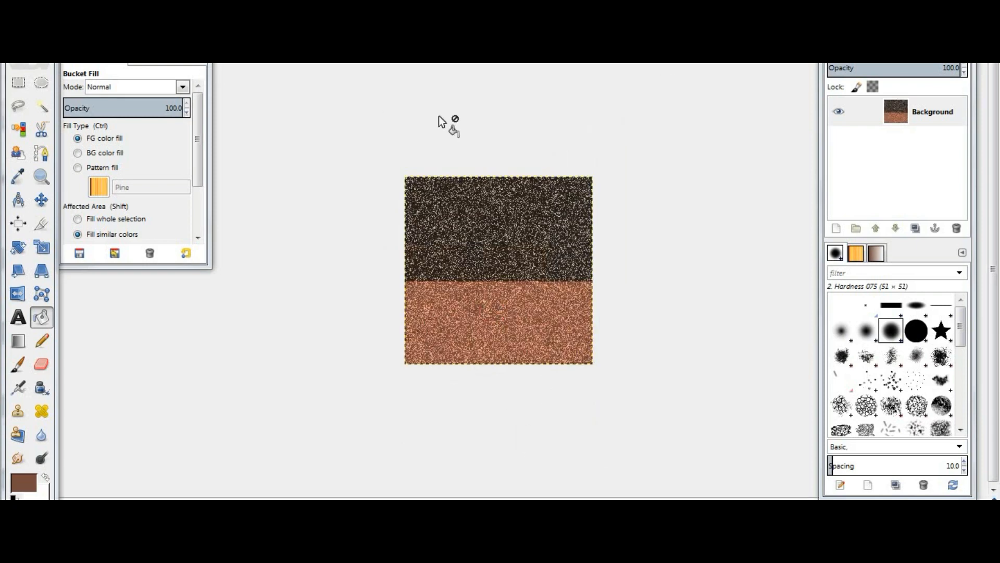
- Apply Motion Blur to the noise image with length 256 and angle 90
click(255, 28)
mouse_move(395, 106)
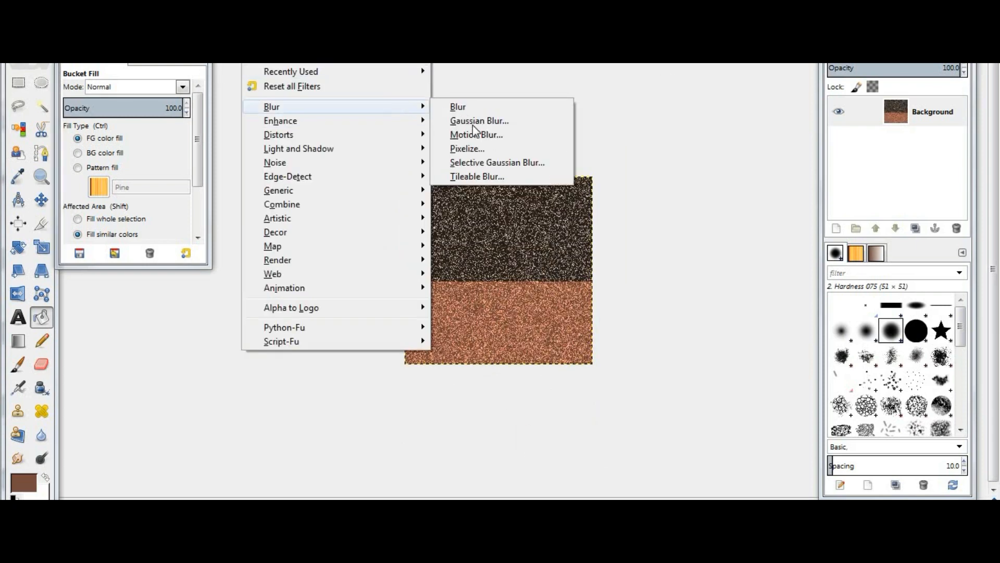
click(478, 137)
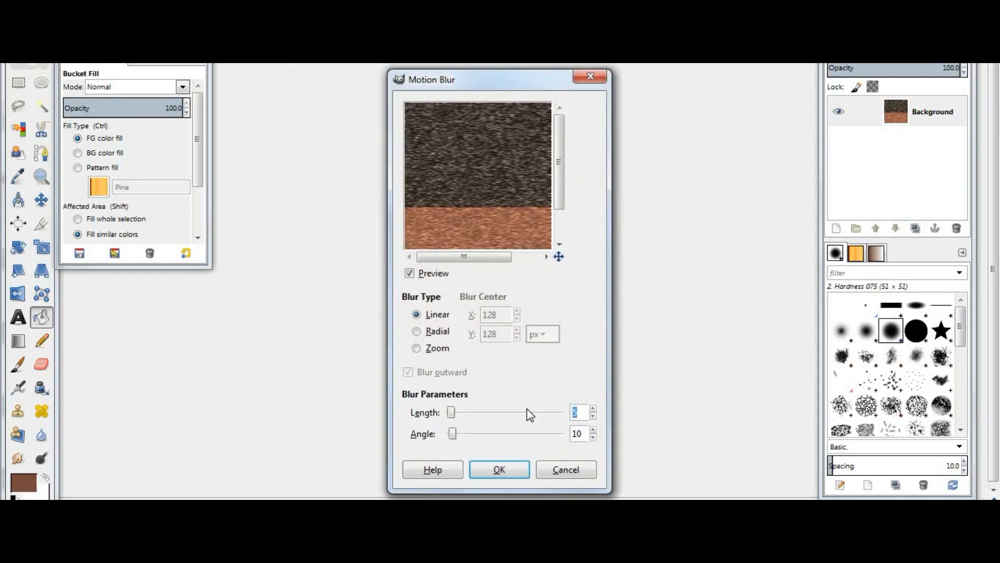
text(256)
key(Tab)
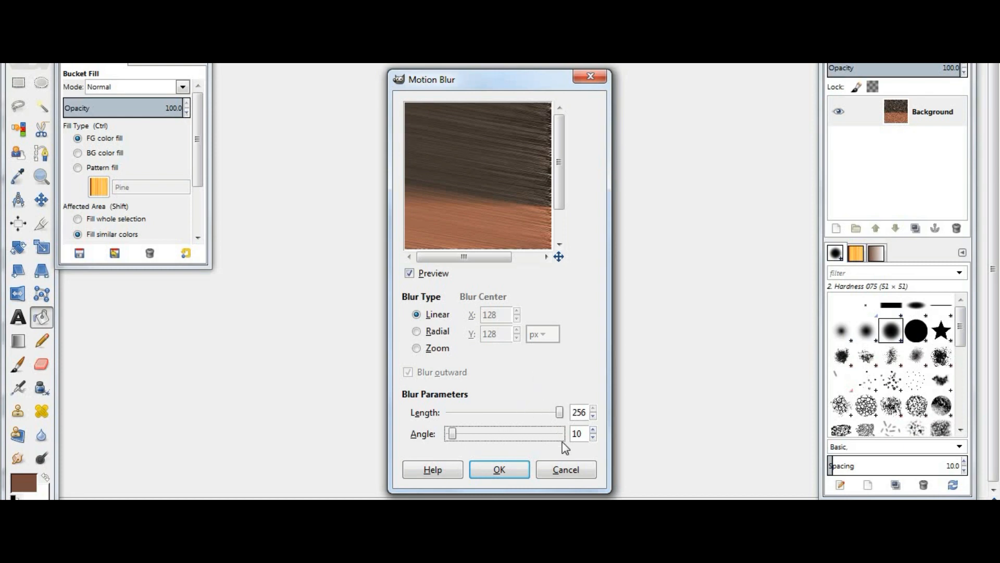
key(Tab)
text(90)
click(503, 463)
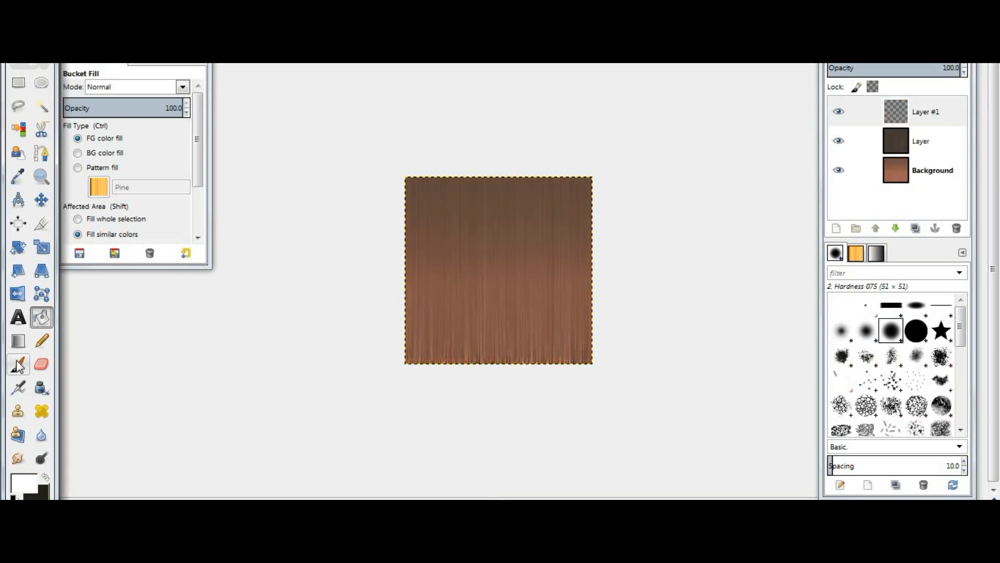
- On the new transparent layer, paint three horizontal white stripes across the canvas with a size 27 paintbrush
key(p)
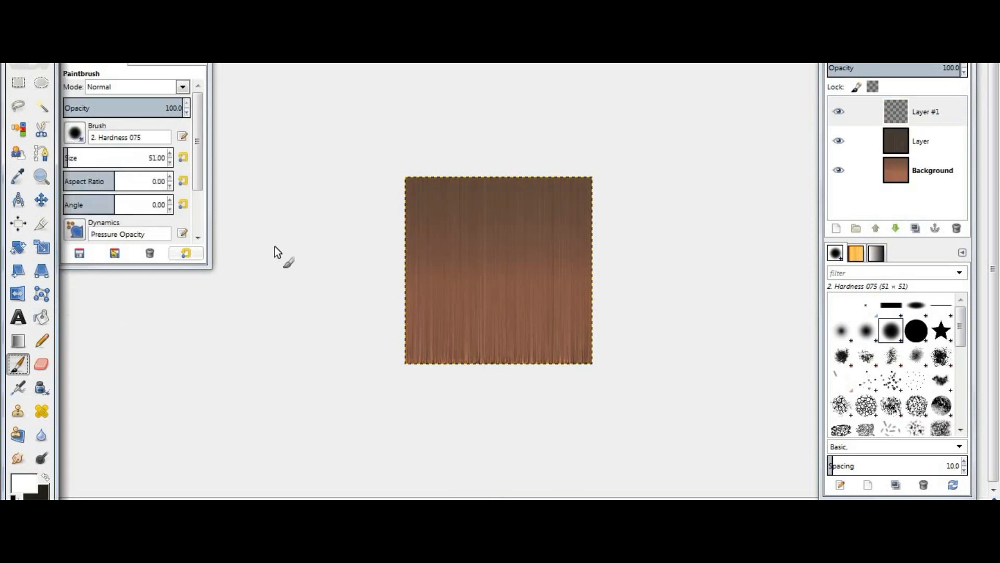
click(171, 164)
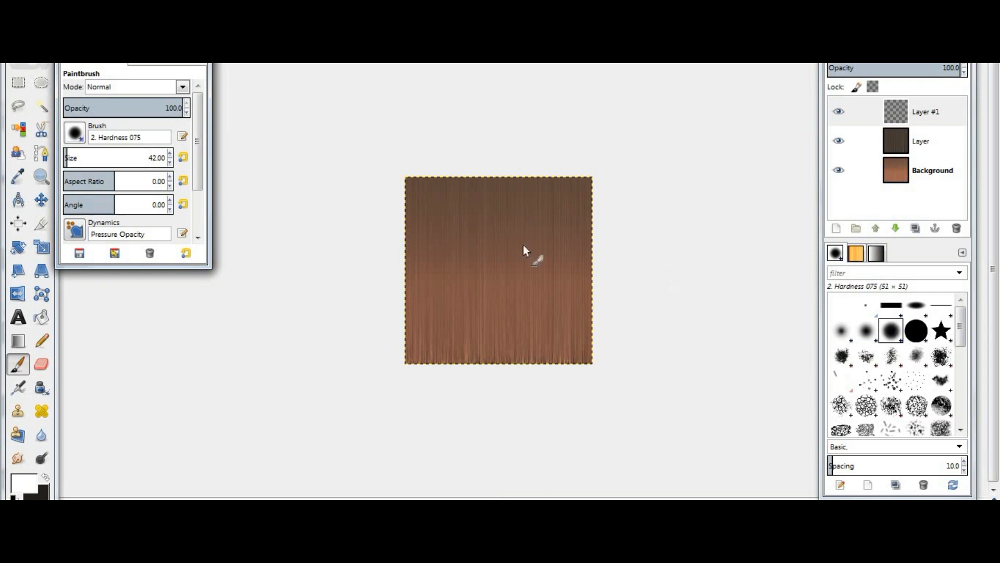
click(171, 162)
click(379, 227)
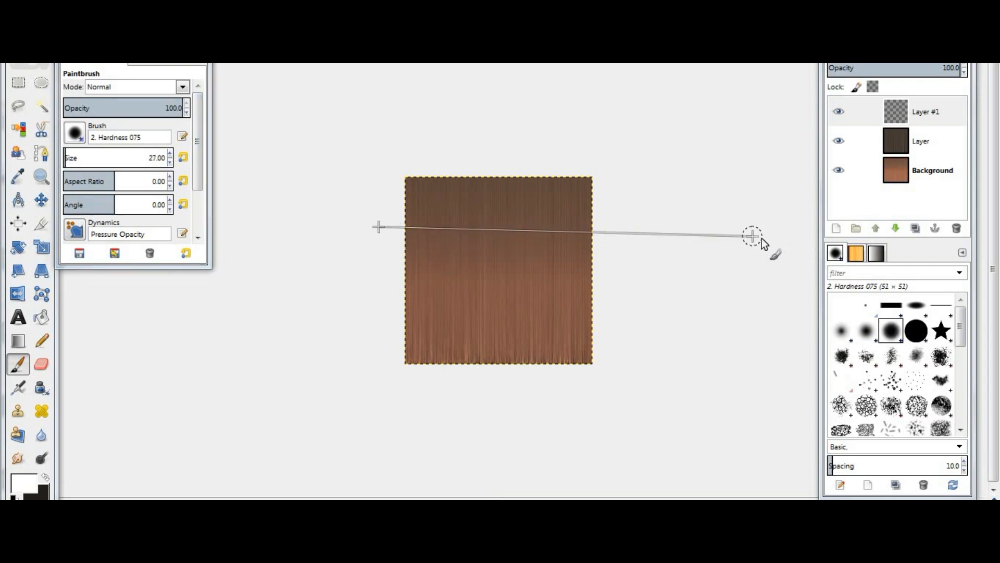
shift+click(753, 229)
click(386, 286)
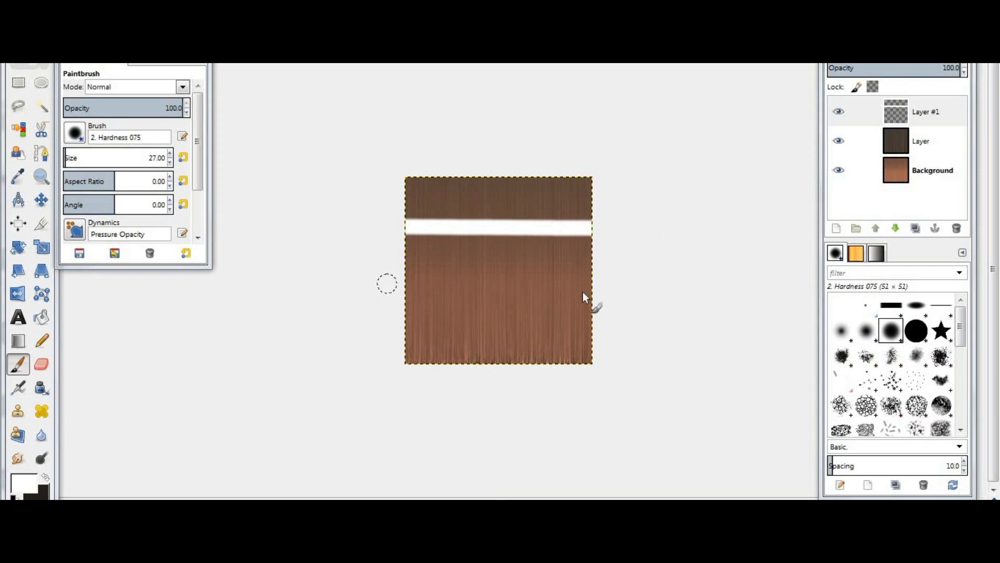
shift+click(671, 285)
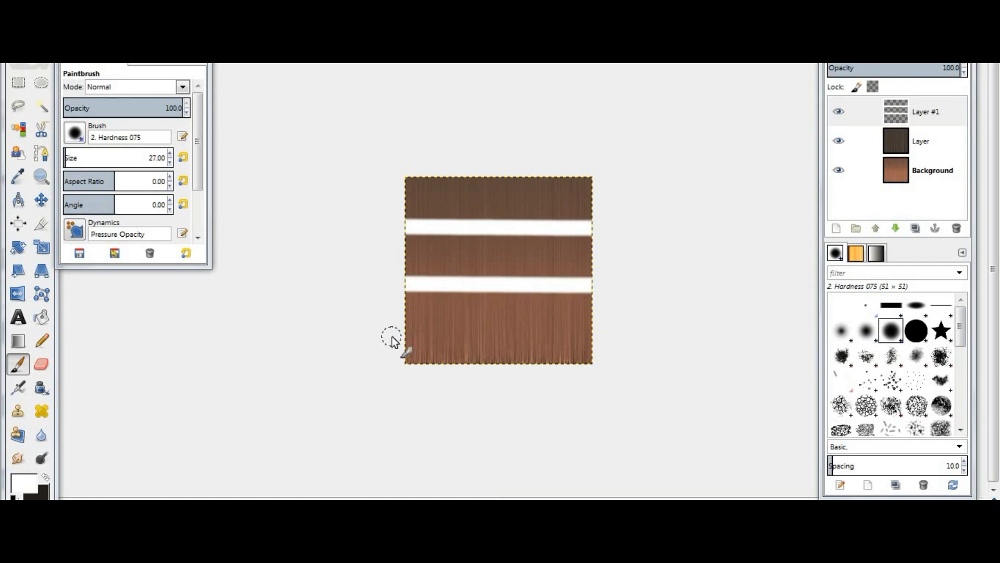
click(391, 336)
shift+click(691, 334)
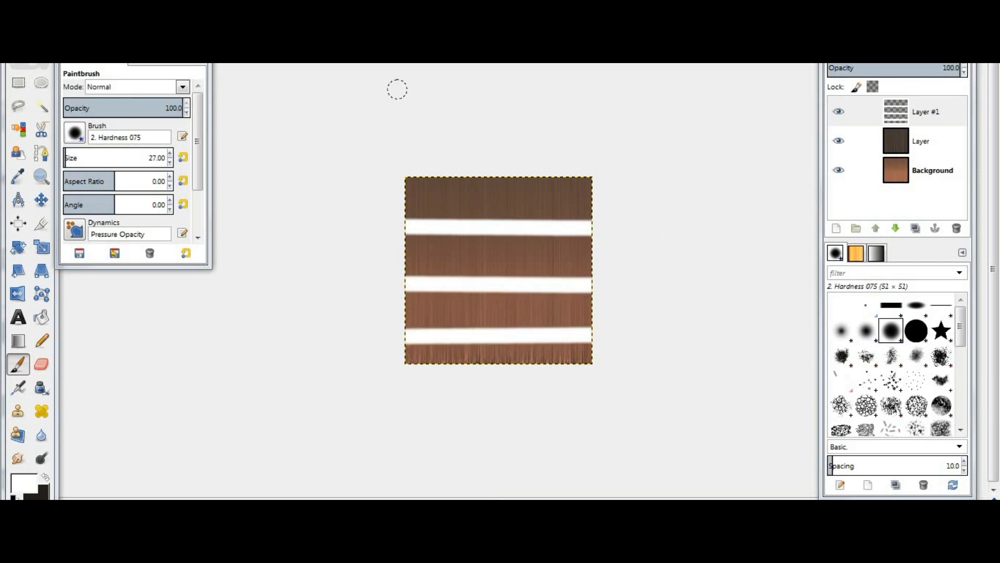
- Apply a Gaussian Blur with a 40 px horizontal and vertical radius to the stripes
click(291, 26)
mouse_move(257, 27)
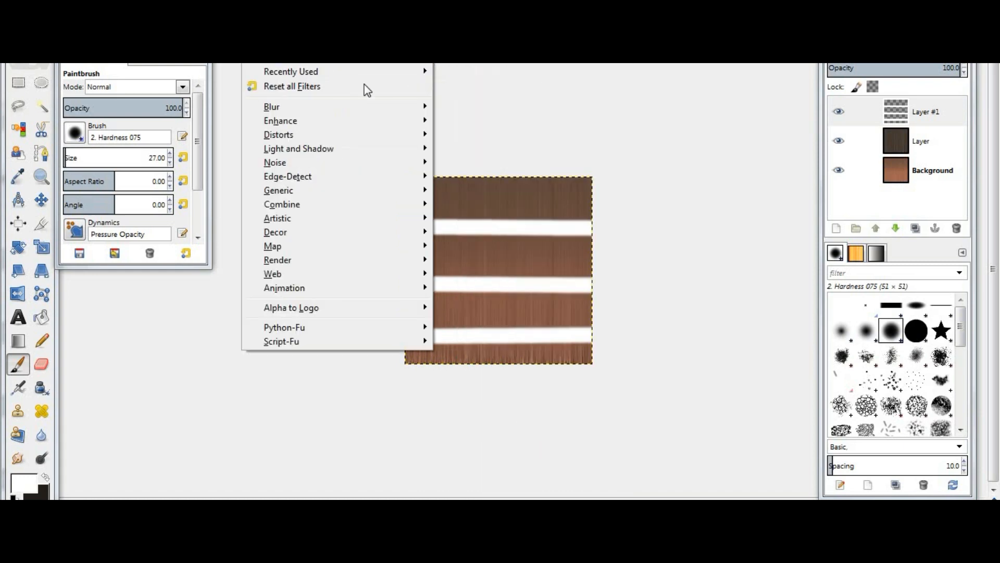
mouse_move(367, 106)
click(496, 121)
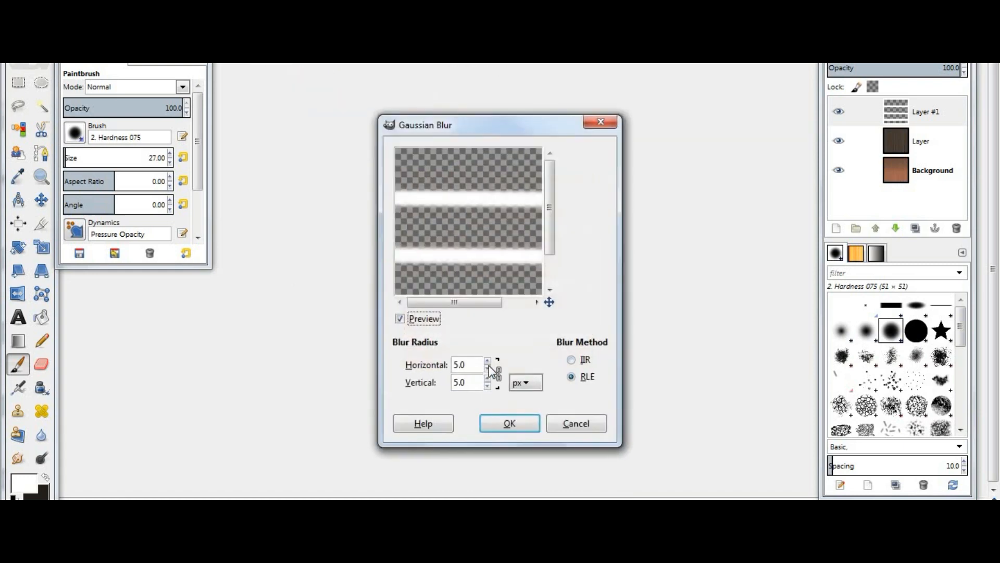
drag(489, 364, 488, 364)
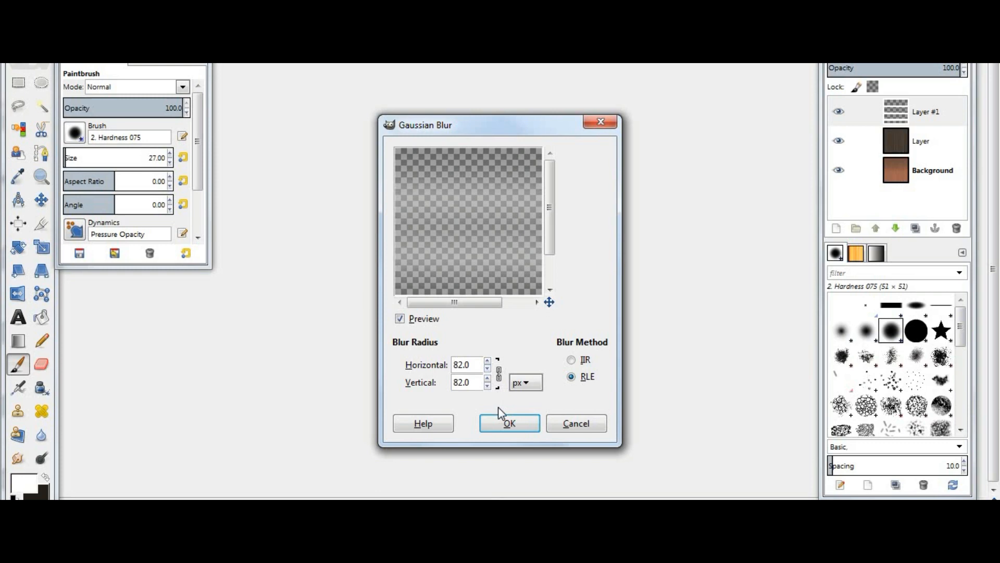
click(488, 369)
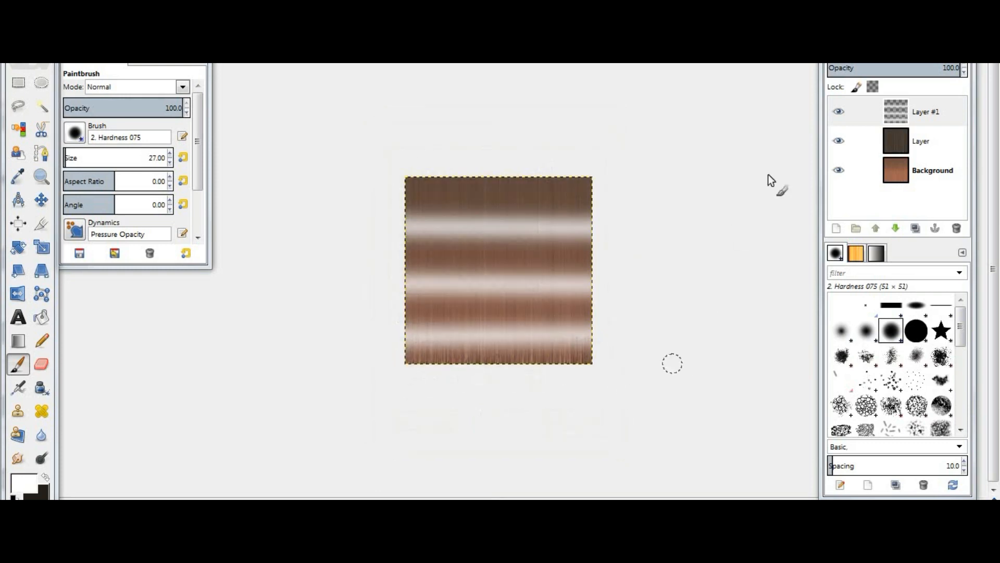
- Set the stripe layer's mode to Overlay and lower its opacity to about 68.7
click(886, 47)
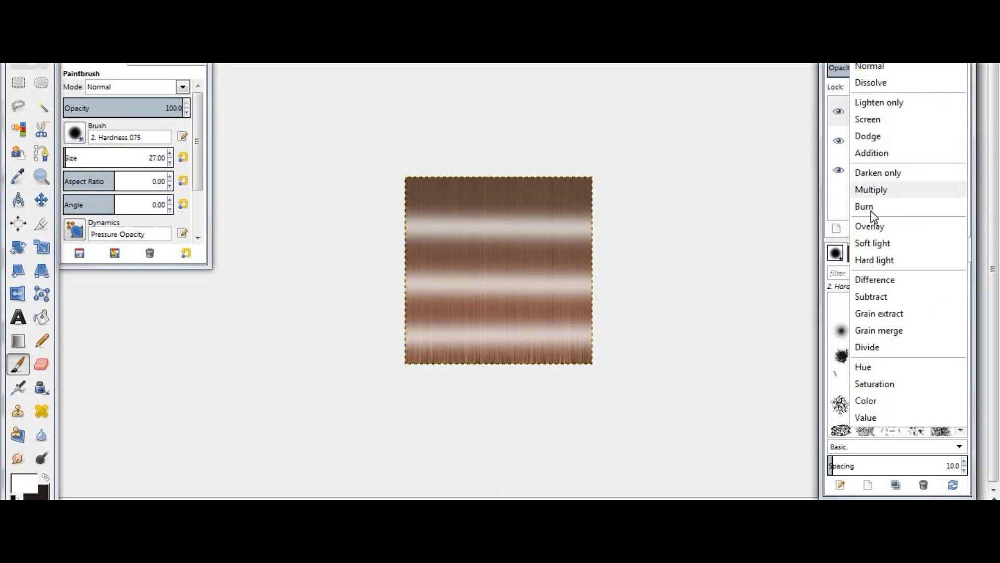
click(875, 224)
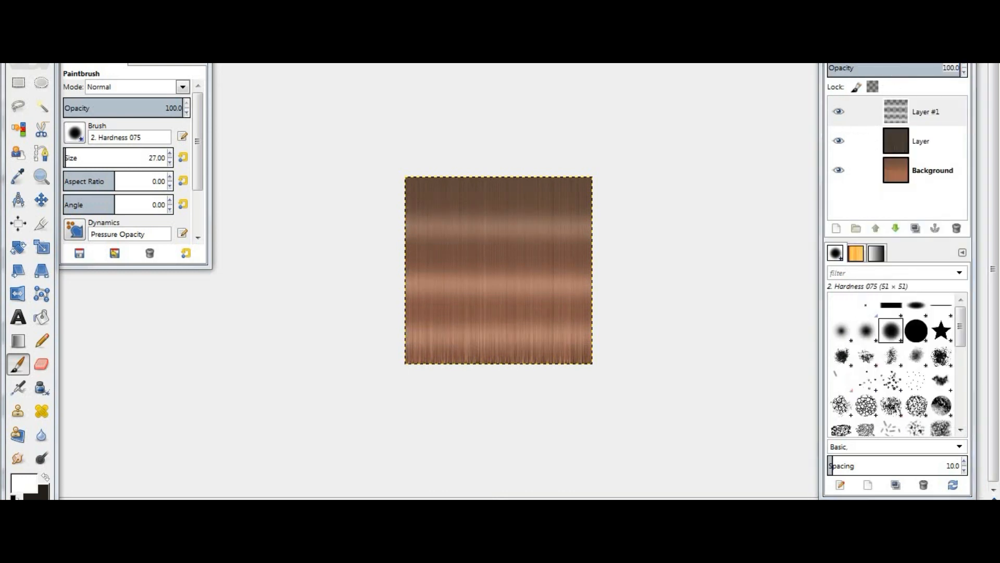
click(917, 77)
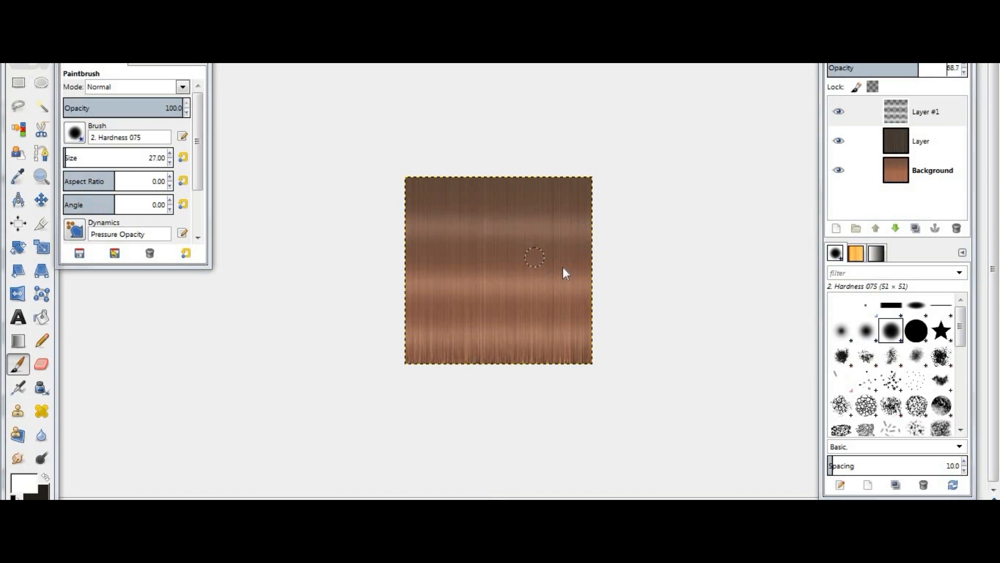
- Darken the streaked hair layer with Curves by pulling the curve downward
right_click(536, 258)
mouse_move(608, 275)
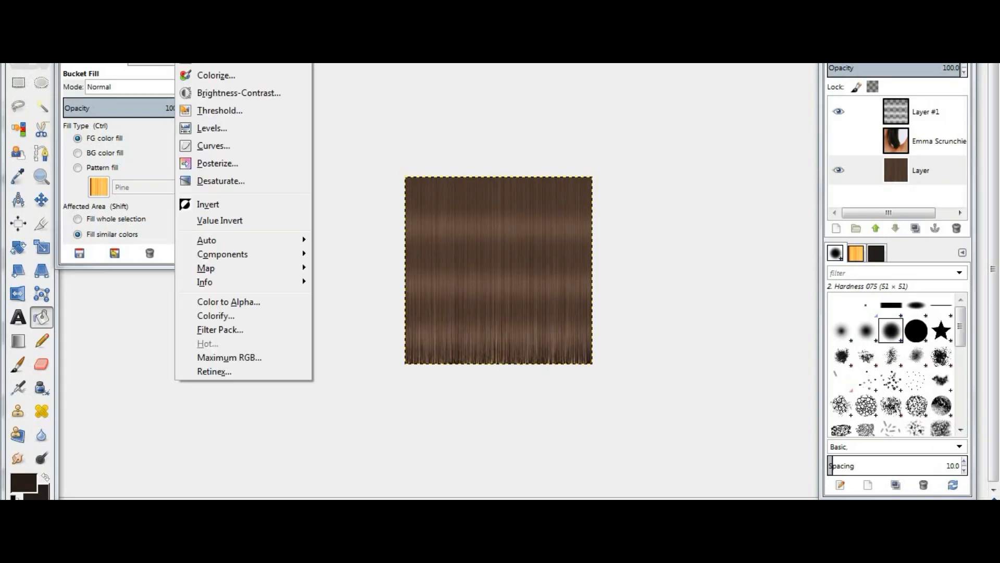
click(242, 150)
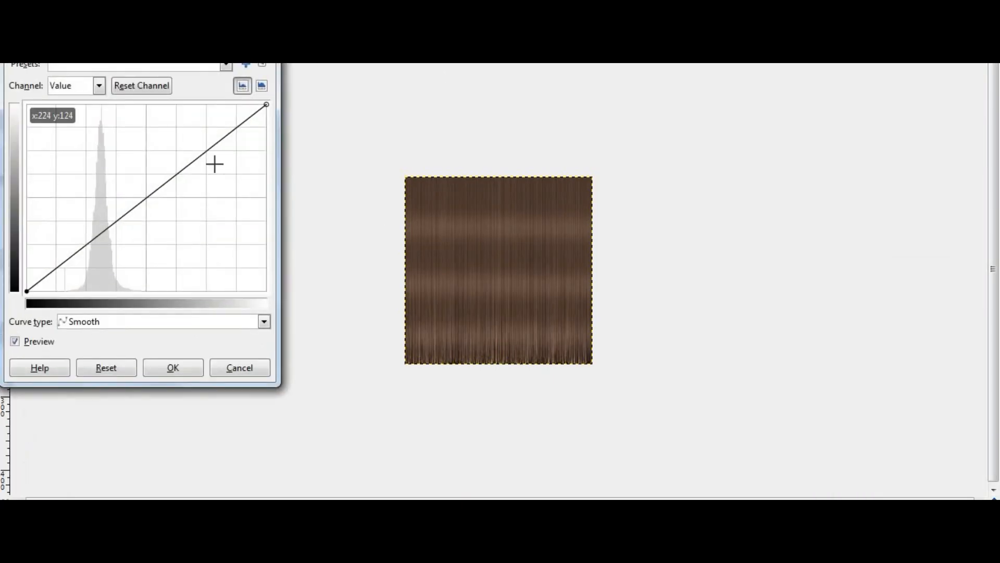
drag(206, 150, 232, 184)
click(183, 371)
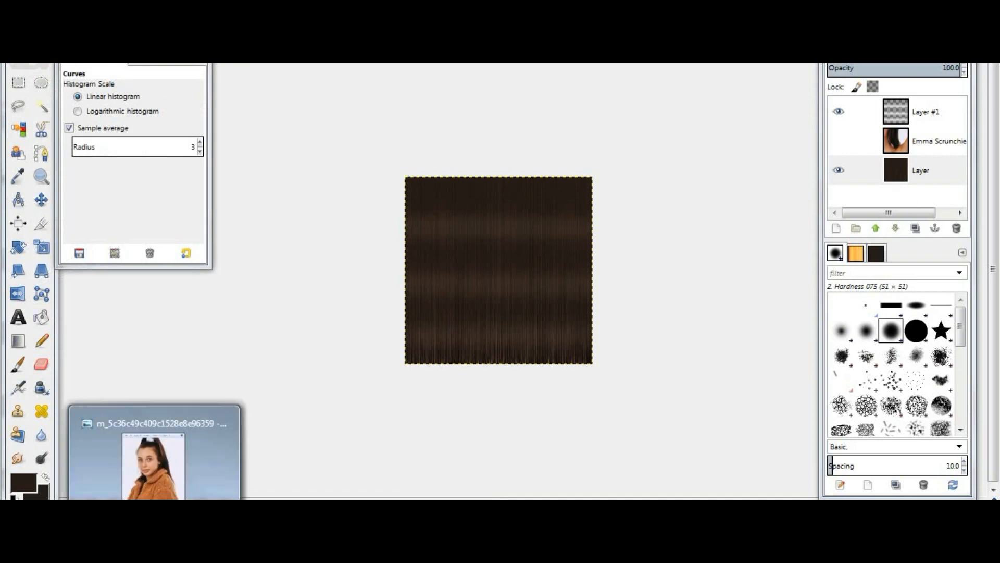
- Switch to the IMVU editor and inspect the hair texture on the avatar from the front
click(153, 459)
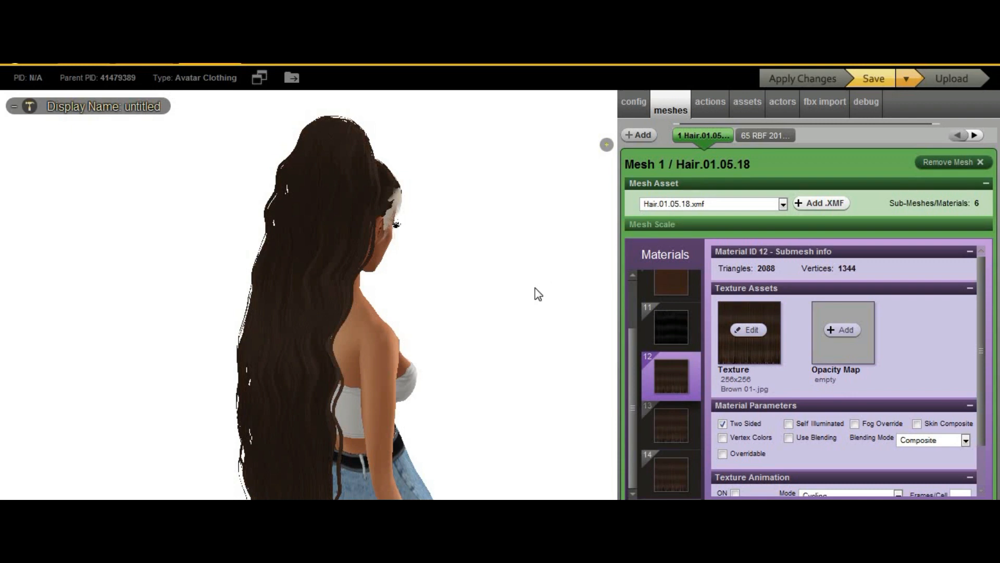
drag(538, 294, 365, 296)
scroll(361, 296, up, 5)
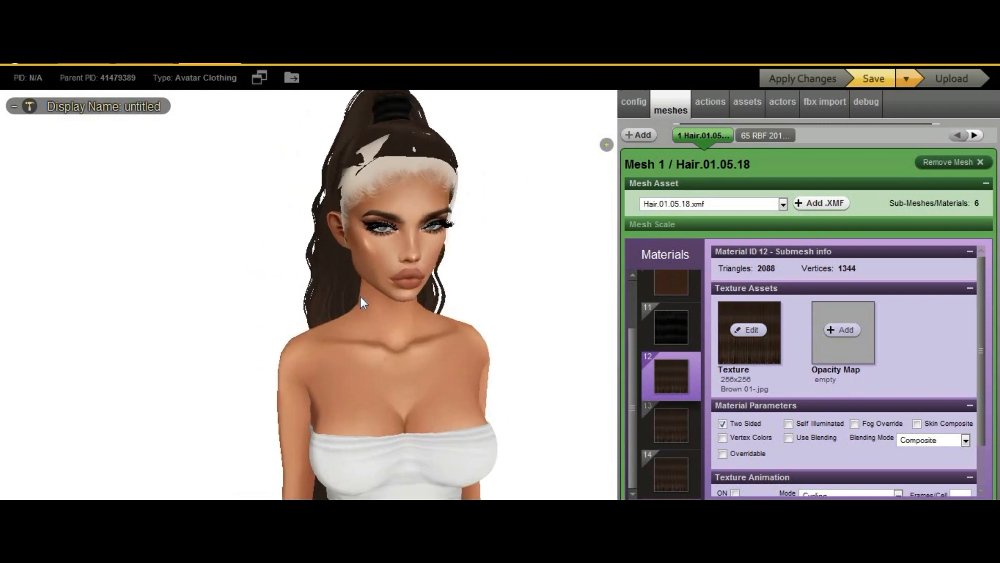
- Return to GIMP and add a new layer above the stripe layer
mouse_move(155, 520)
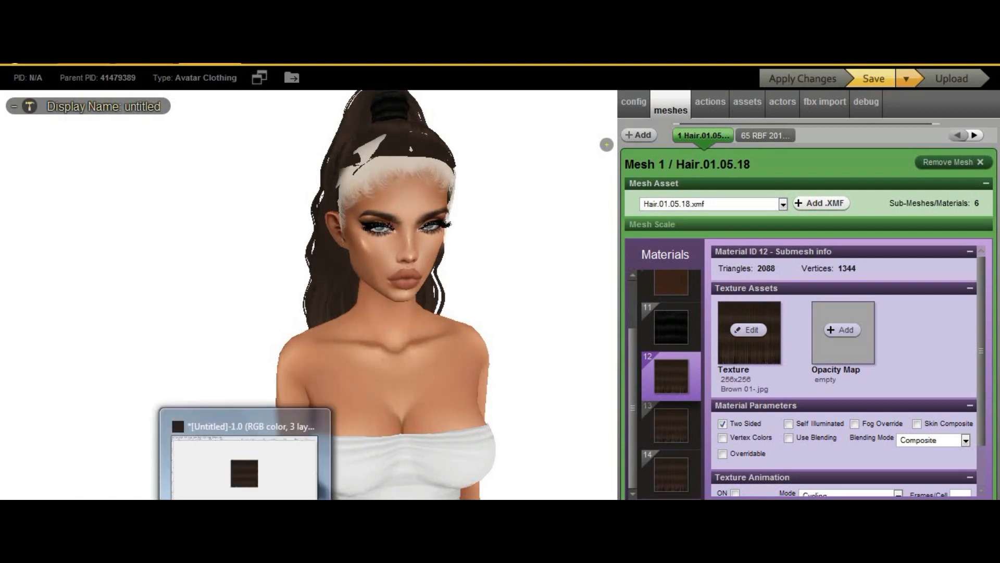
click(245, 546)
click(25, 484)
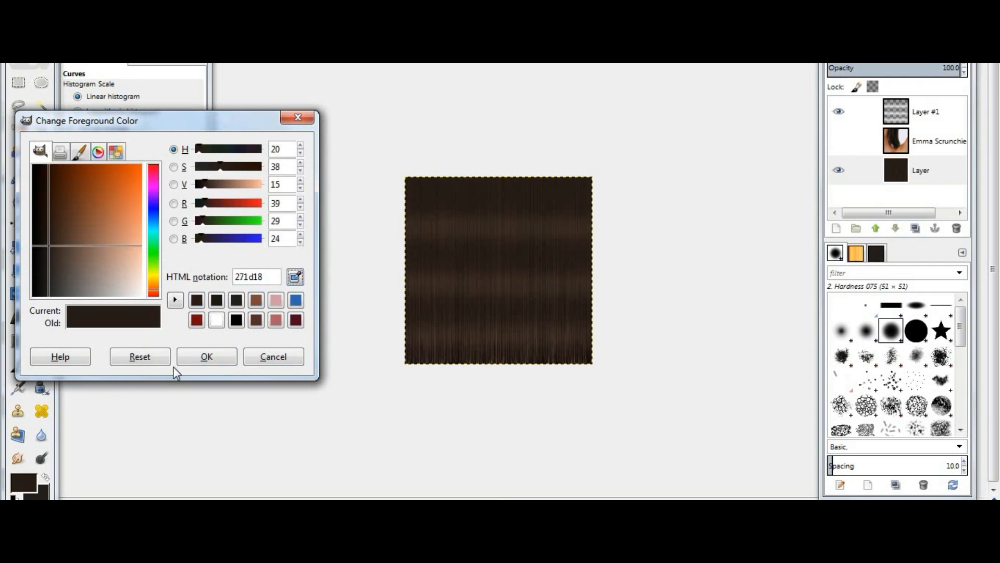
click(885, 118)
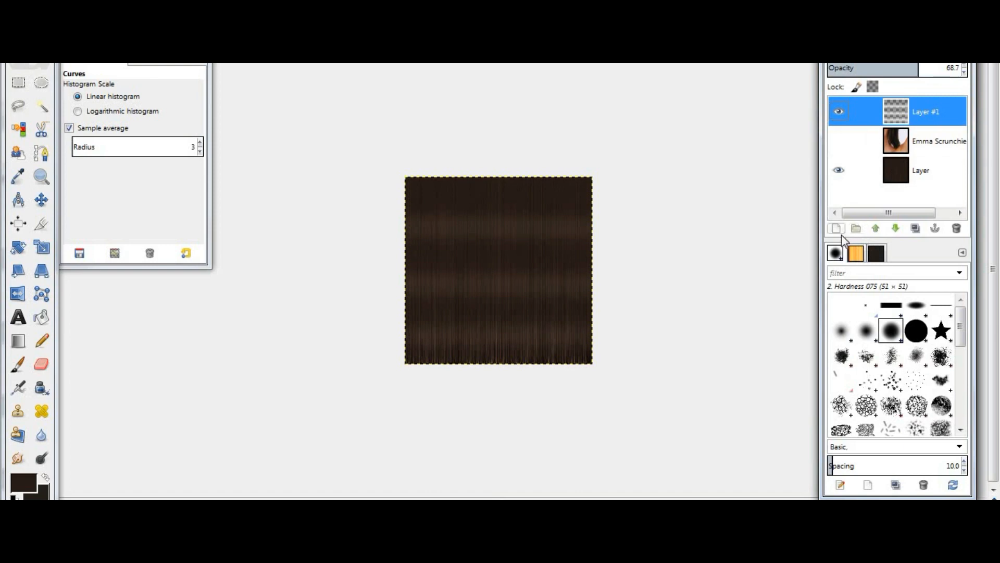
click(840, 232)
click(516, 394)
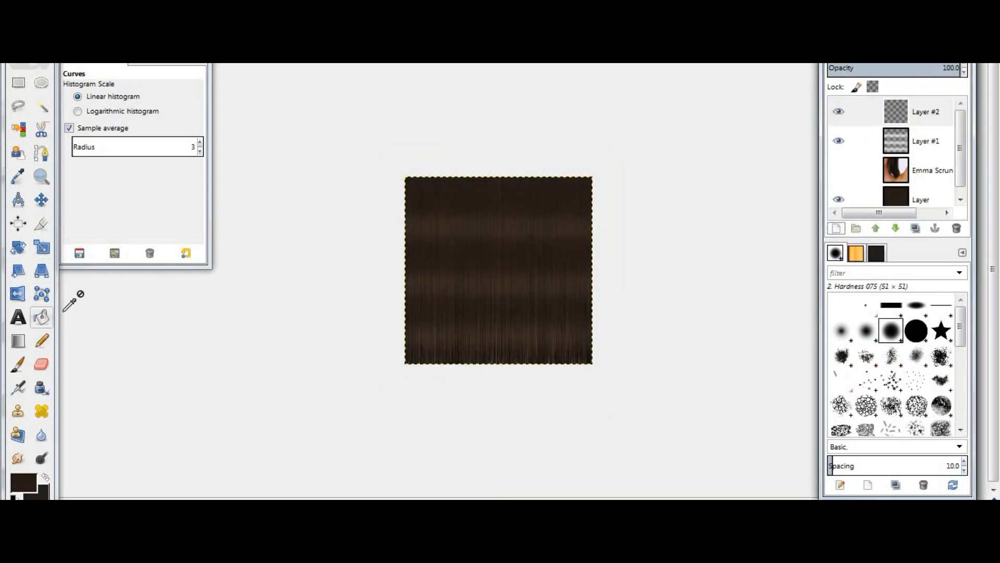
- Bucket-fill the new layer with the dark brown foreground colour 271d18 and save a copy for IMVU
click(523, 264)
right_click(523, 264)
mouse_move(552, 284)
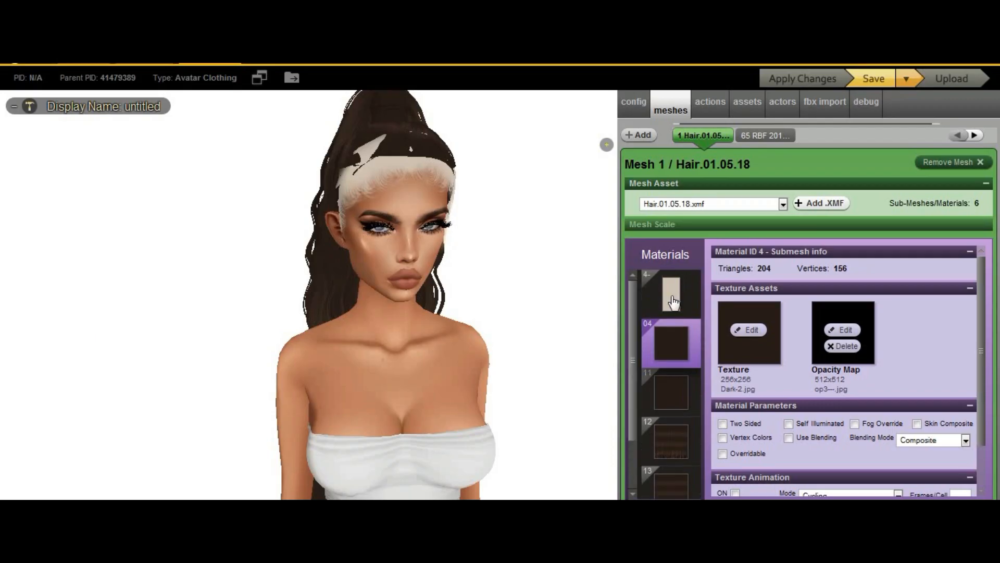
click(672, 299)
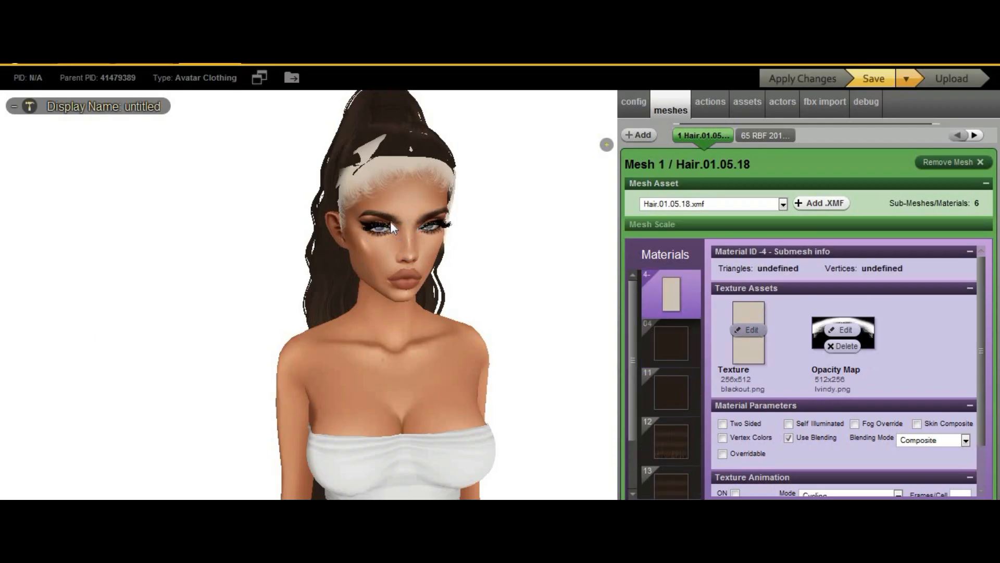
- In IMVU, load a texture from the hair folder onto the selected hair material
scroll(333, 151, down, 3)
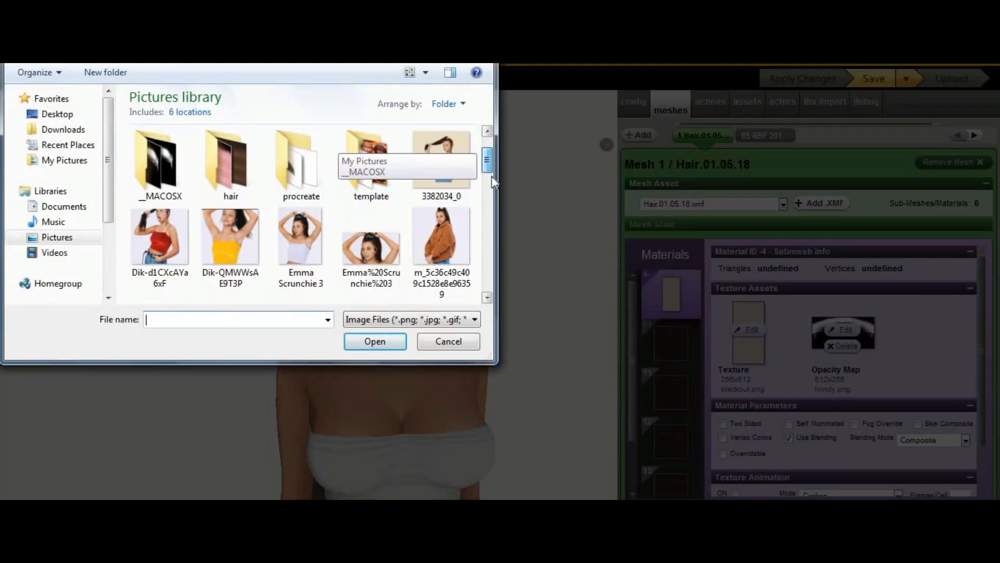
click(231, 209)
click(388, 340)
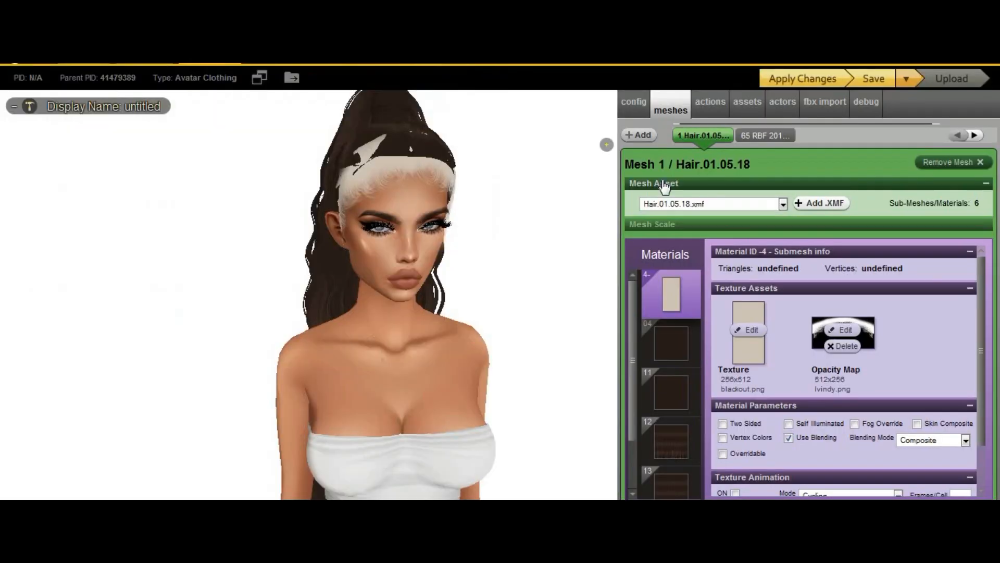
- Select material 11 of the hair mesh to check its texture
drag(524, 319, 545, 316)
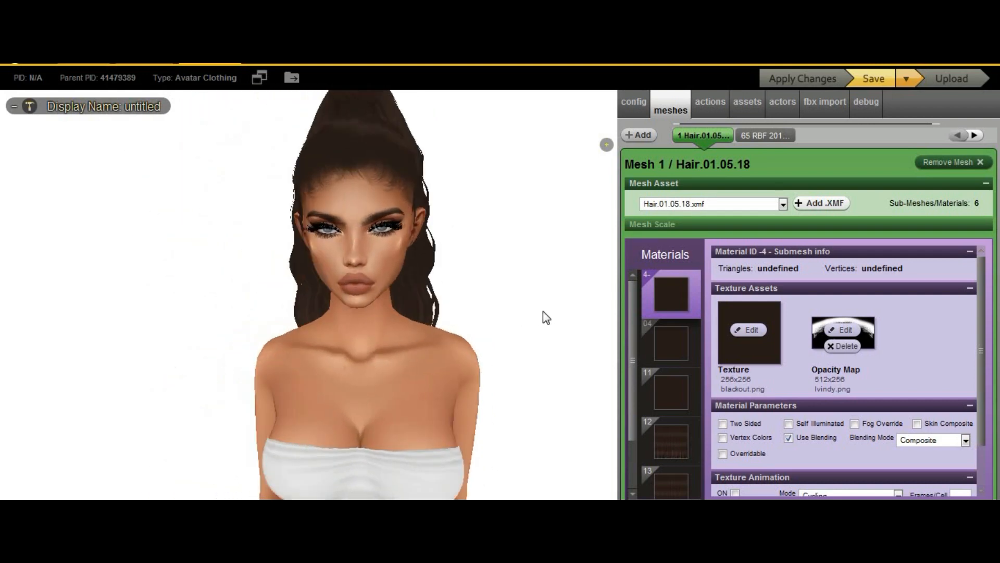
click(674, 365)
click(677, 388)
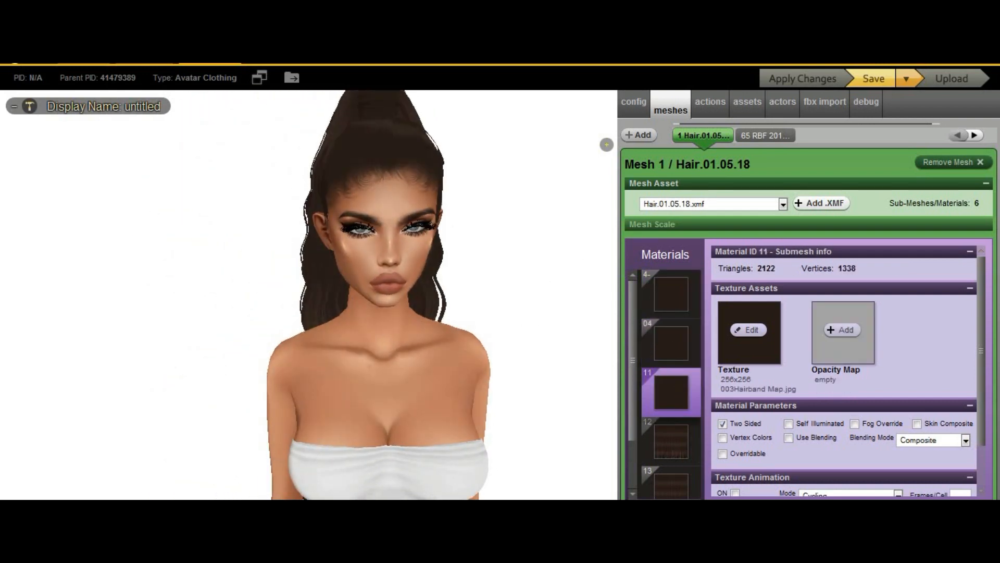
- Return to GIMP and add a new empty layer above the filled dark brown layer
click(246, 547)
click(936, 121)
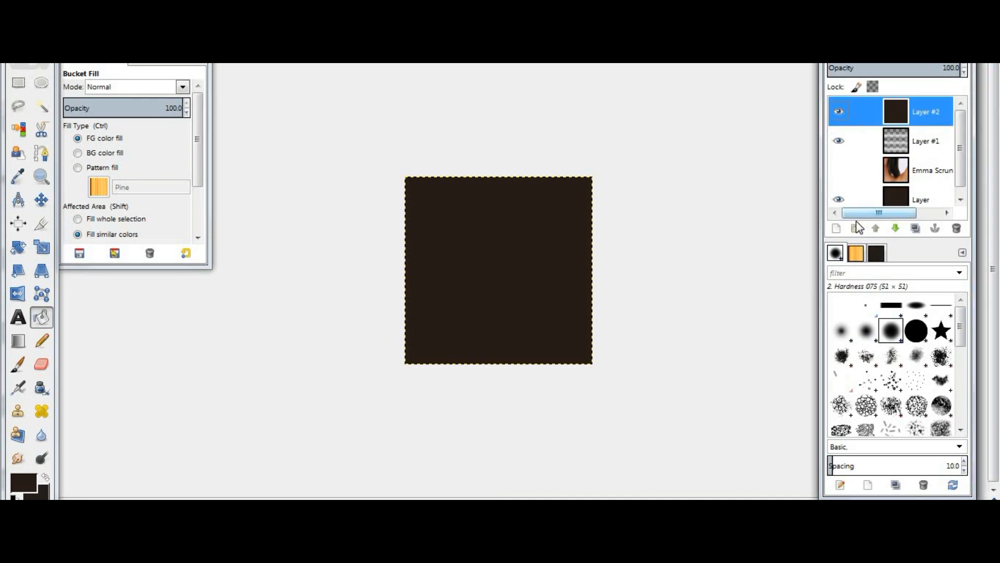
click(840, 231)
key(Return)
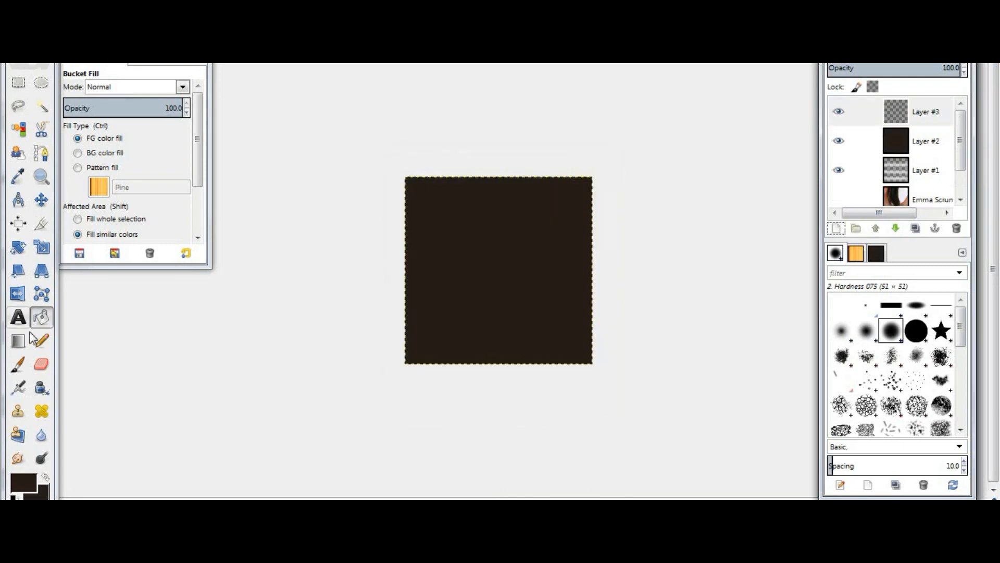
- Pick a new foreground colour from the colour swatches and bucket-fill the new layer
click(46, 319)
click(21, 489)
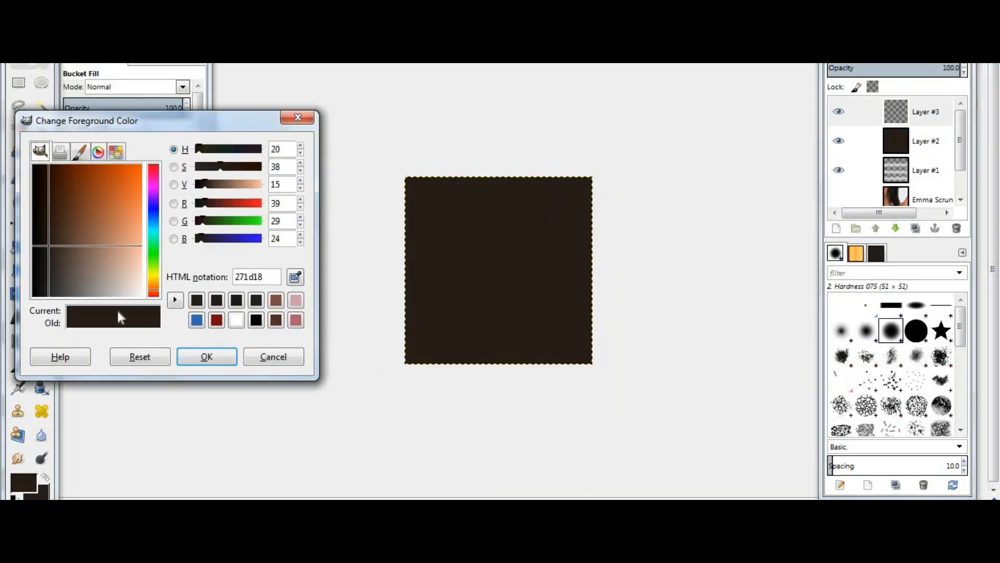
click(236, 319)
key(Return)
click(521, 239)
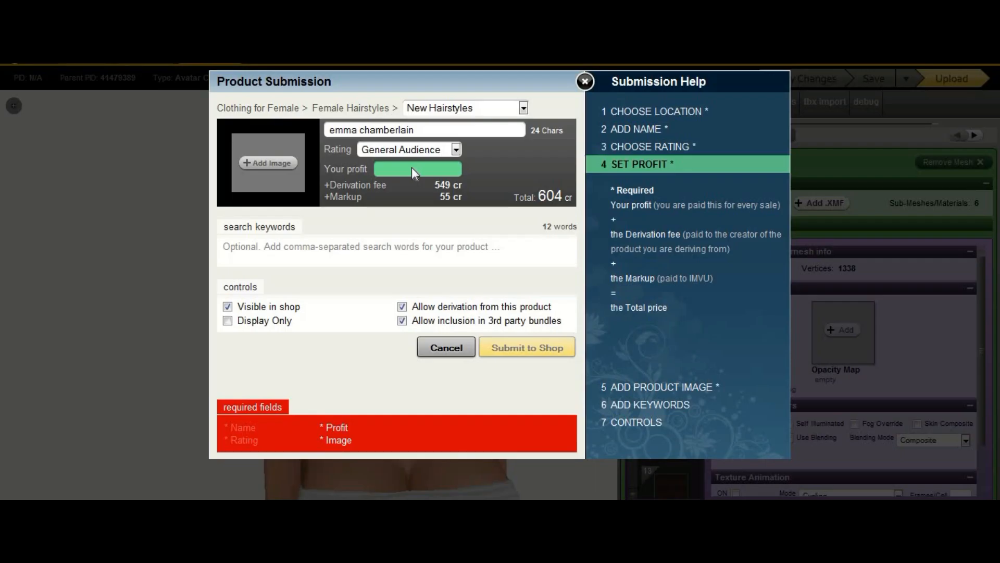
- Set the product's profit to 0 and disable derivation from this product in the submission form
text(50)
text(0)
key(BackSpace)
key(BackSpace)
key(BackSpace)
text(0)
click(403, 306)
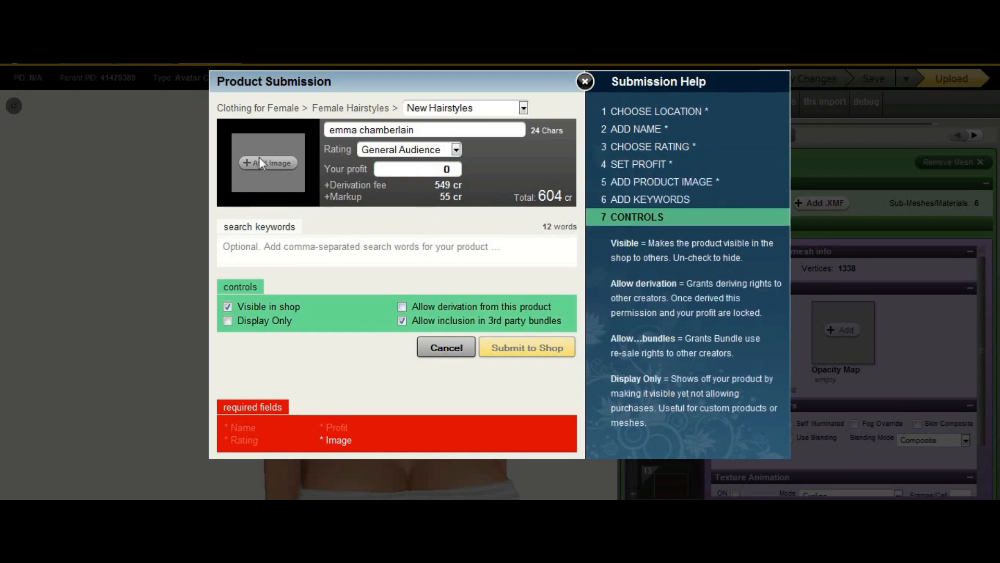
- Attach a product image from the Pictures library to the hairstyle submission
click(258, 157)
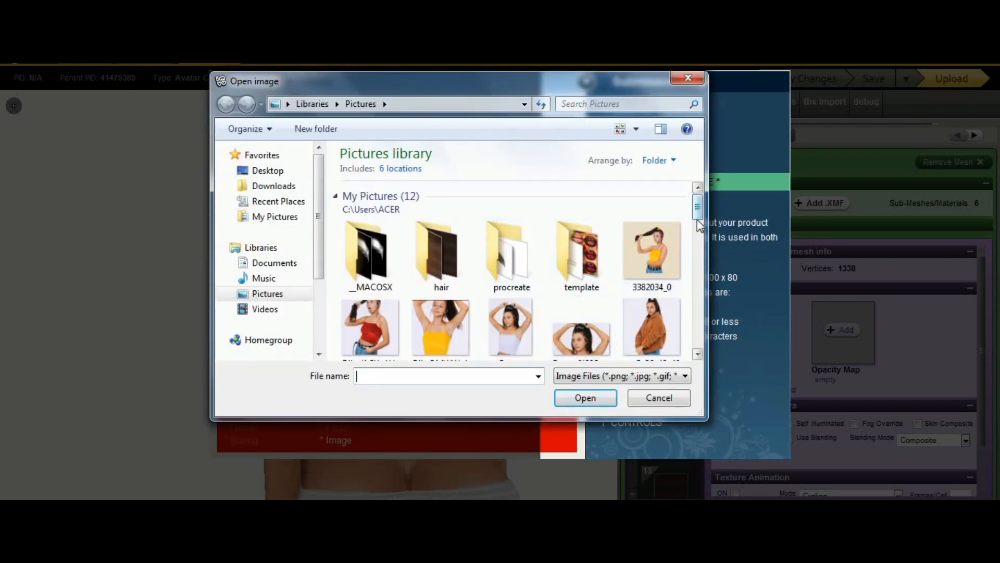
click(698, 225)
click(592, 399)
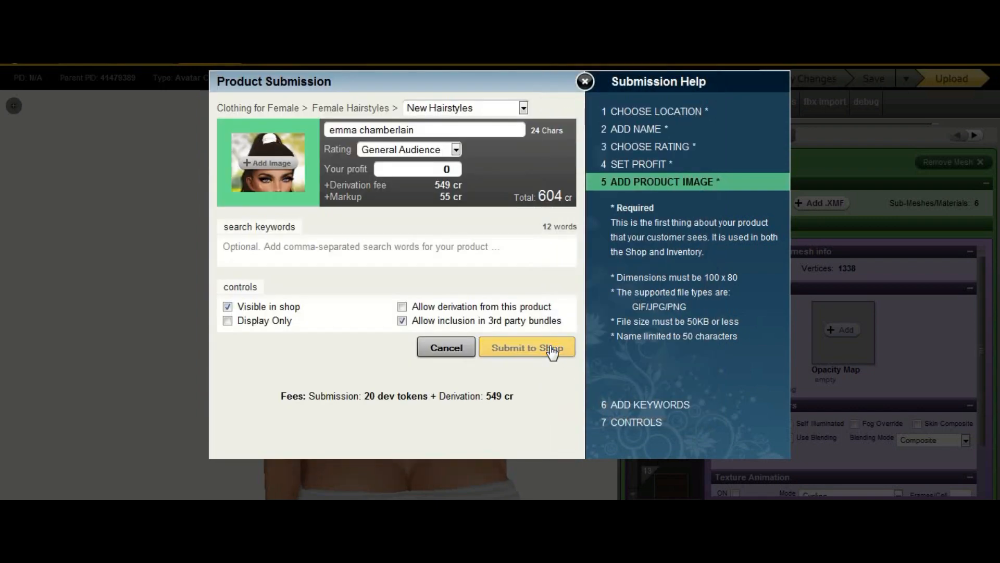
- Submit the hairstyle to the shop and publish the product from its catalog page
click(551, 350)
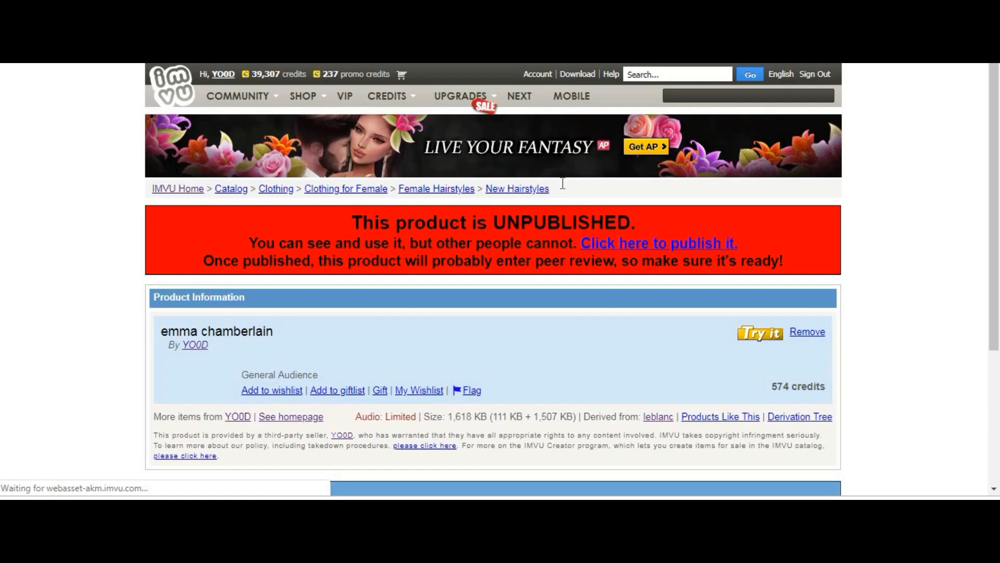
click(673, 244)
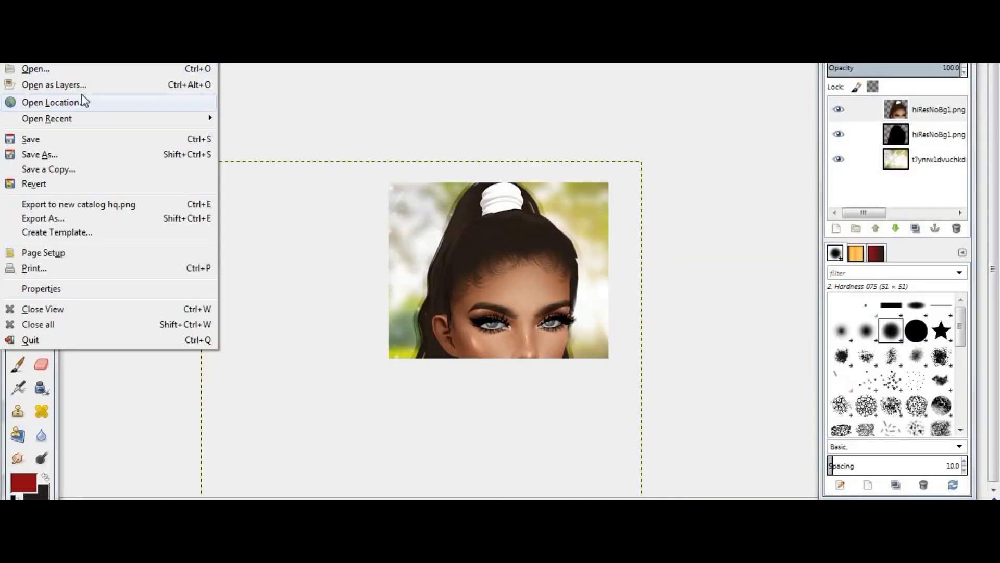
click(52, 85)
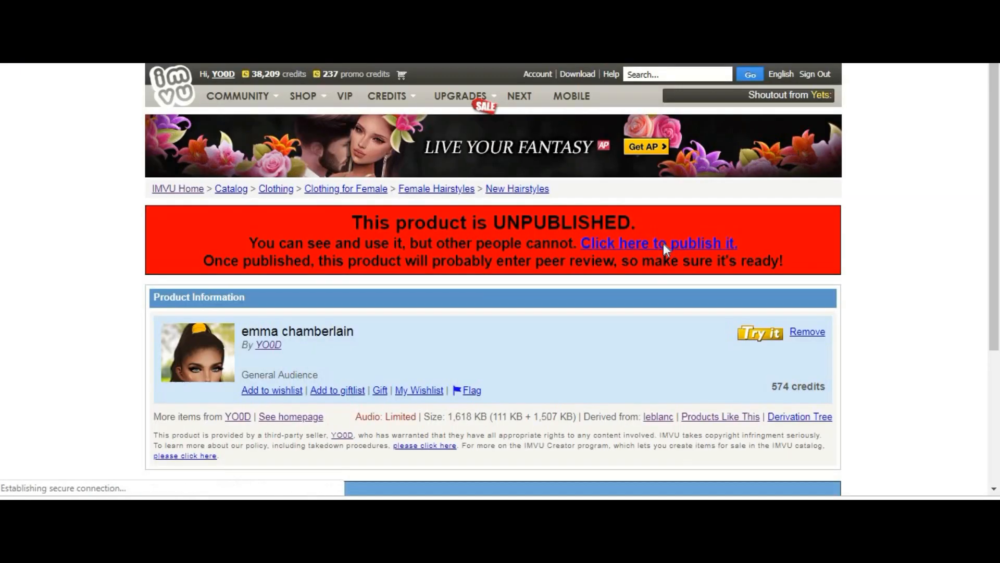
click(664, 243)
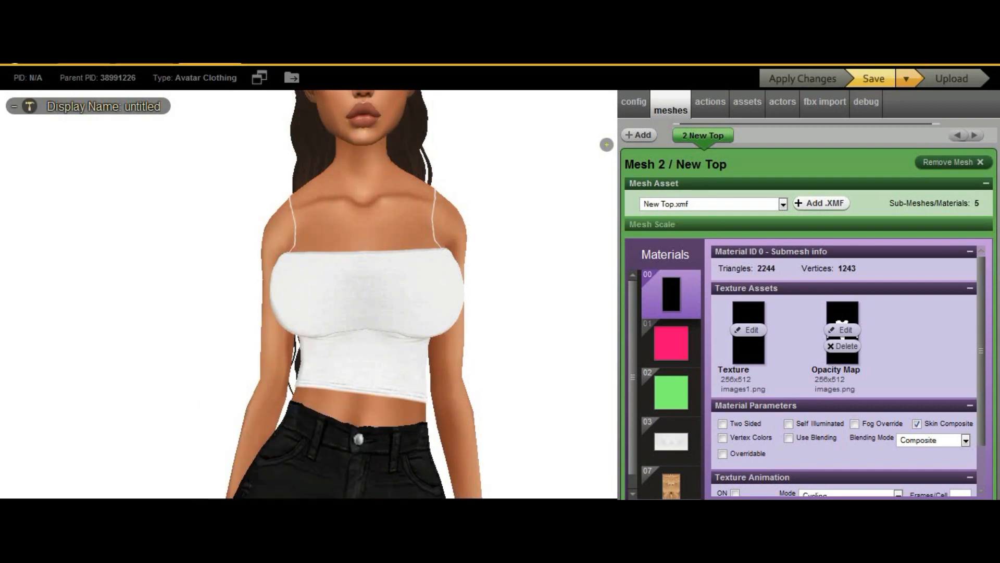
mouse_move(245, 549)
click(165, 471)
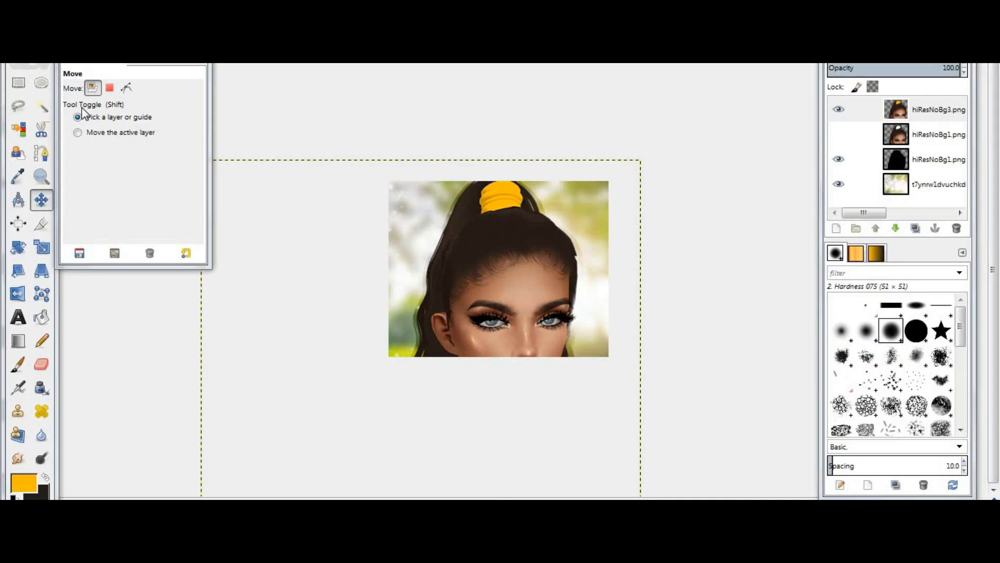
- Export the GIMP image to the Pictures folder
click(10, 14)
click(35, 68)
double_click(301, 149)
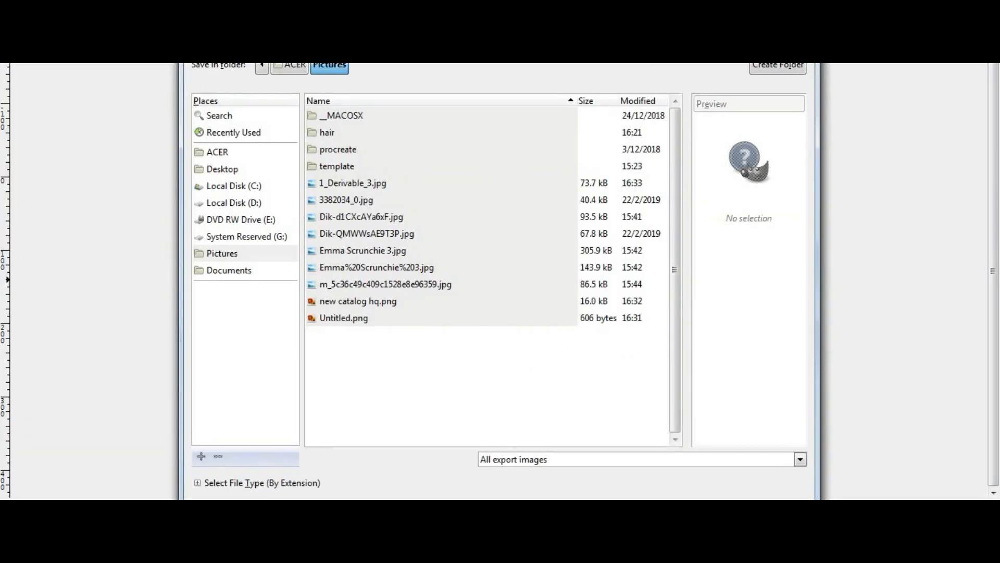
key(Return)
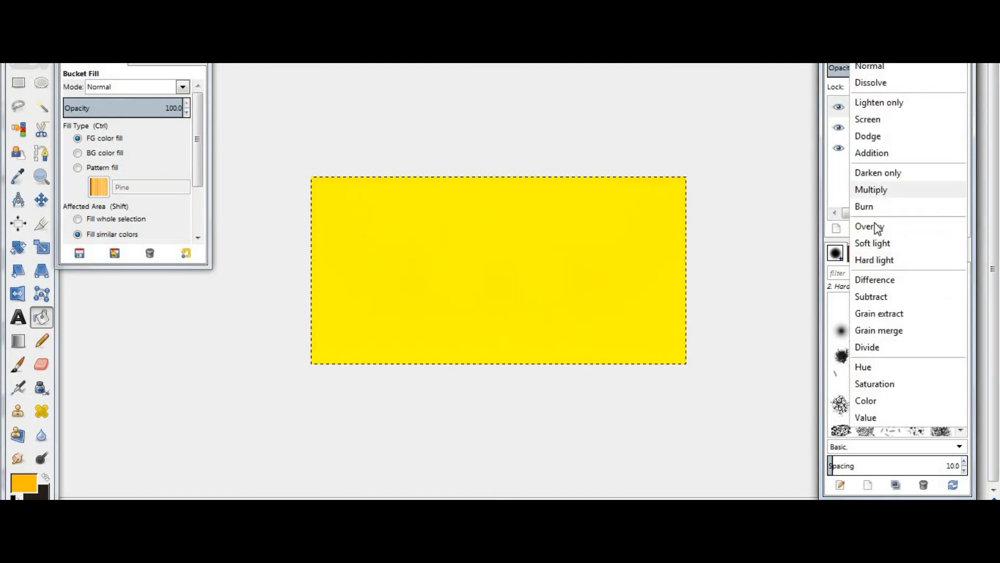
- Set the colour layer's blend mode to Overlay
click(877, 227)
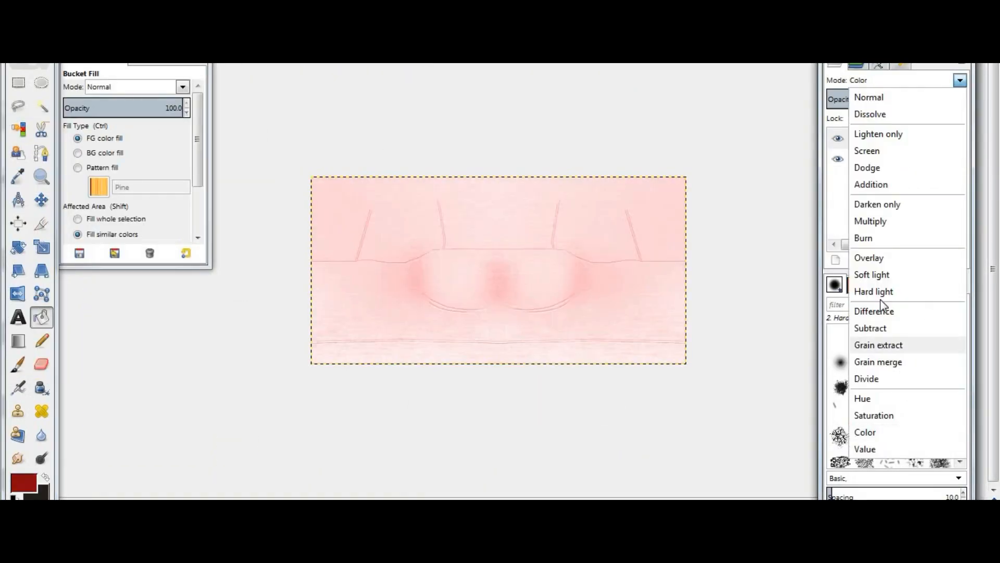
click(875, 290)
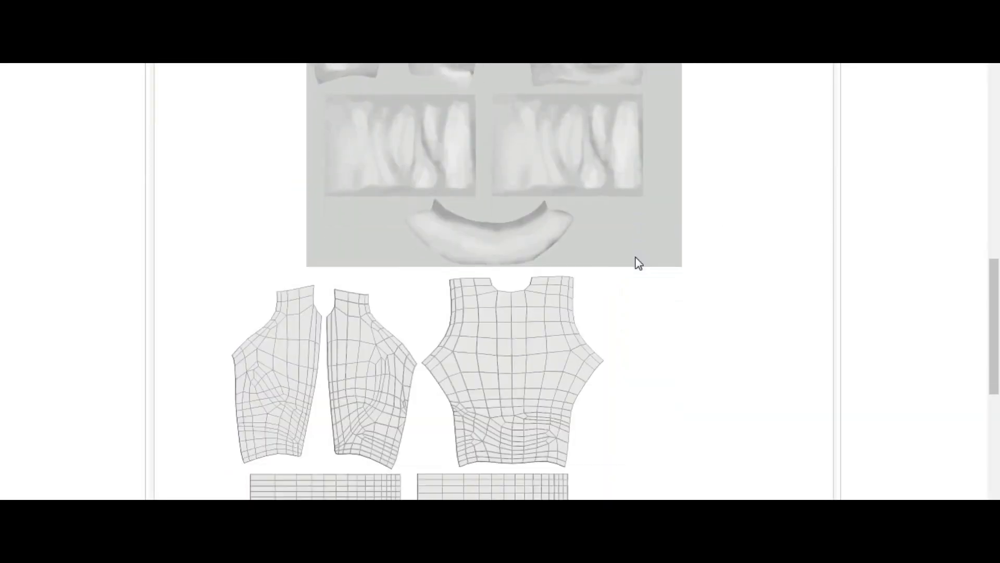
- Add a new mesh to the ponytail hair product and load the baby hair mesh XMF file
scroll(639, 263, down, 10)
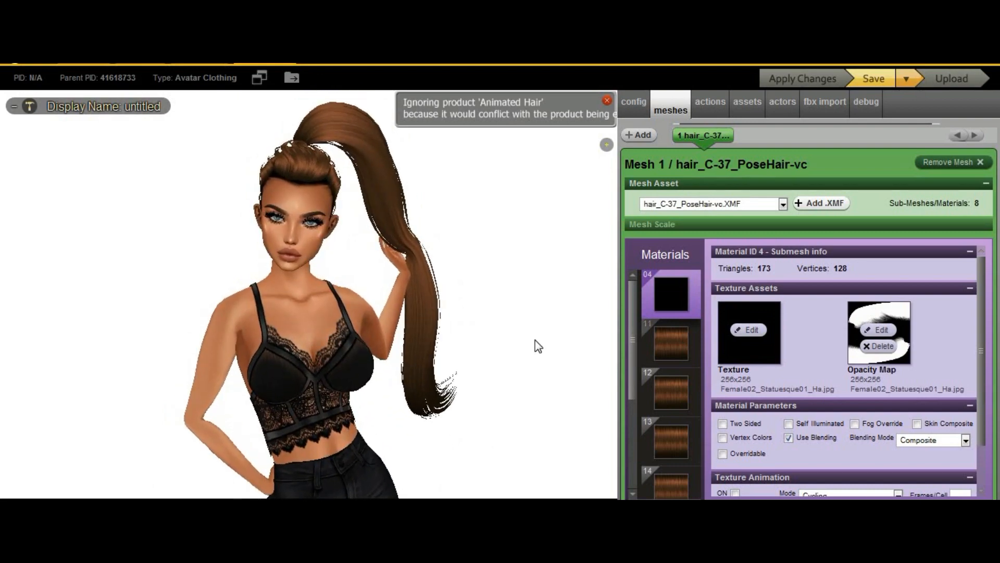
scroll(502, 348, down, 3)
scroll(536, 318, up, 5)
drag(536, 317, 379, 259)
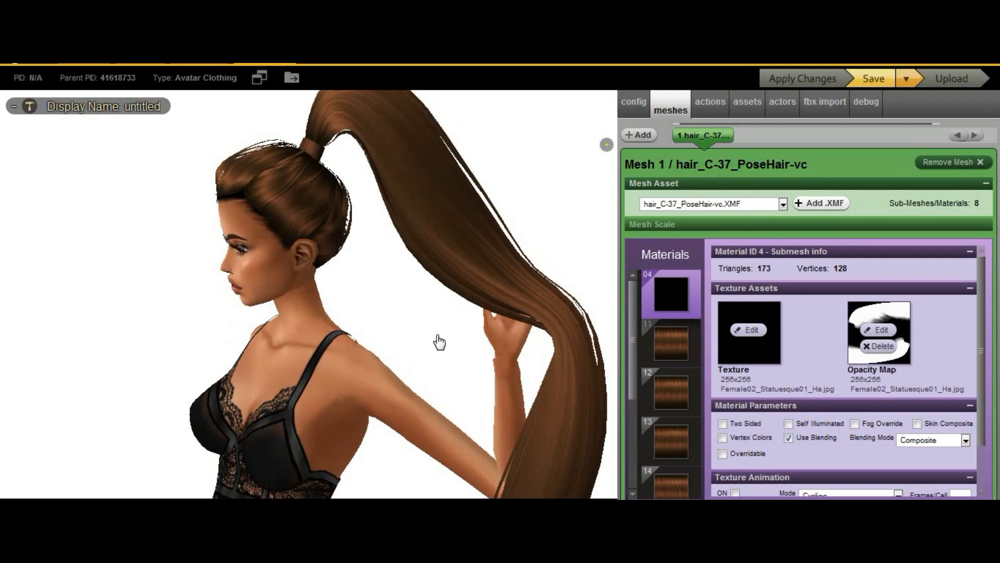
drag(439, 341, 509, 362)
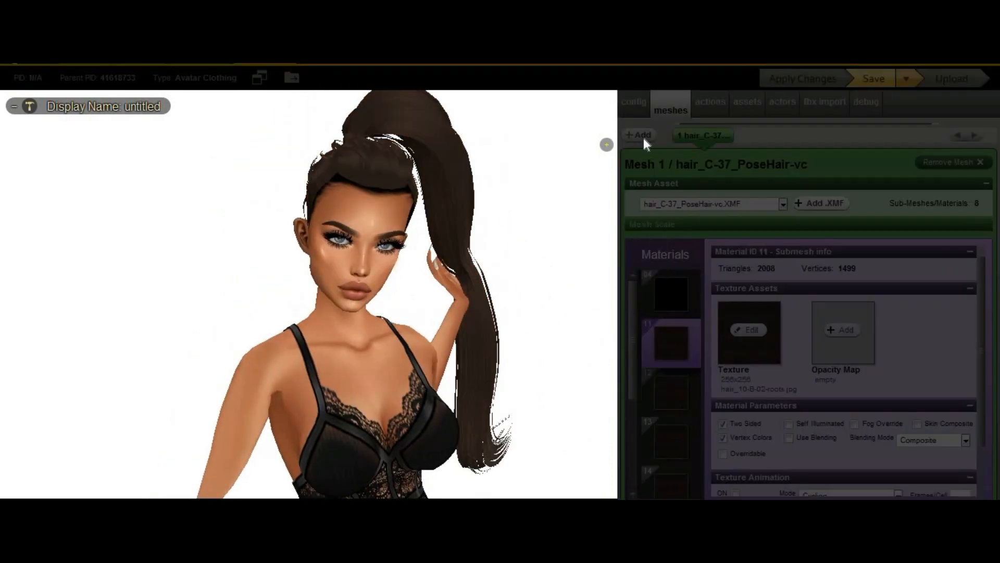
click(639, 134)
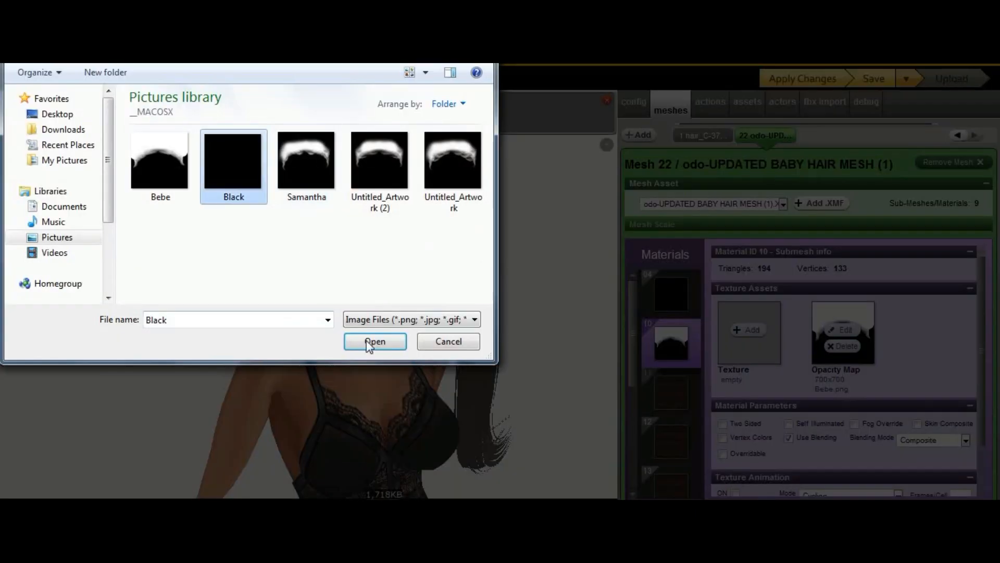
click(375, 341)
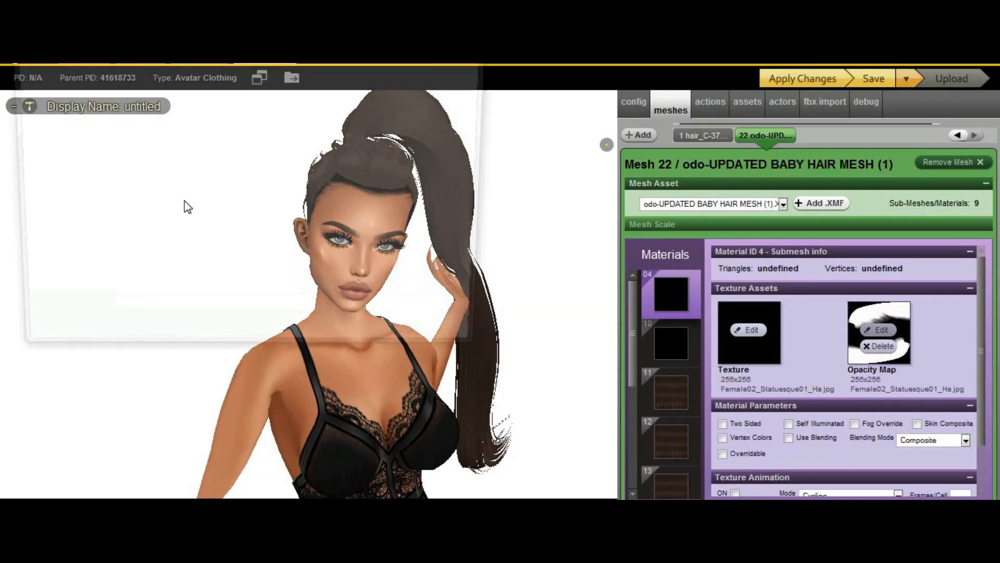